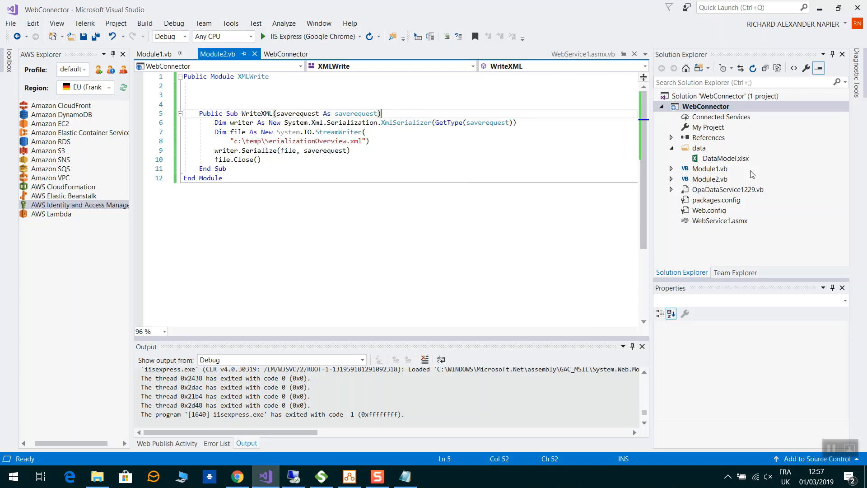
# Open OpaDataService1229.vb and scroll down to its GetMetadata, Load and Save web methods
pyautogui.click(727, 190)
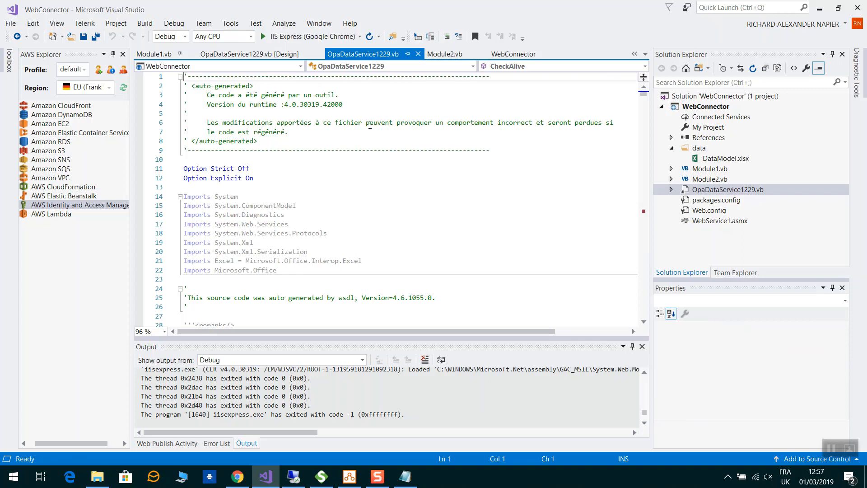
pyautogui.scroll(-3, 398, 160)
pyautogui.scroll(-5, 397, 159)
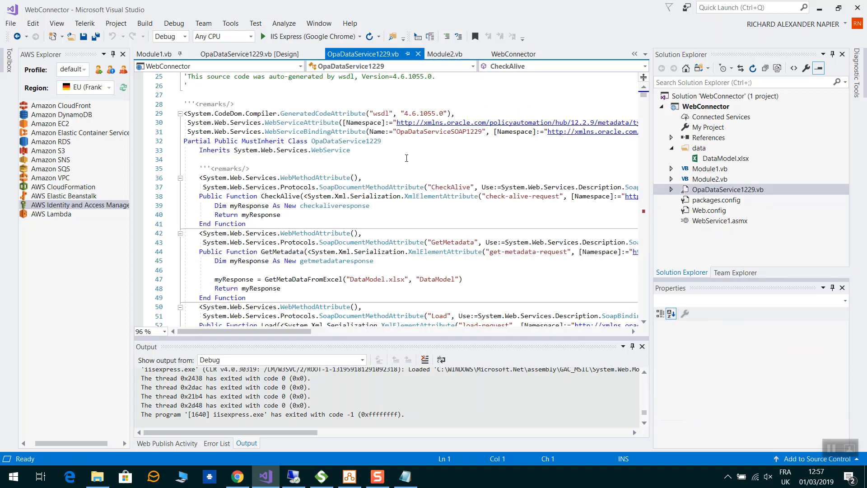
pyautogui.scroll(-3, 406, 158)
pyautogui.scroll(-2, 408, 156)
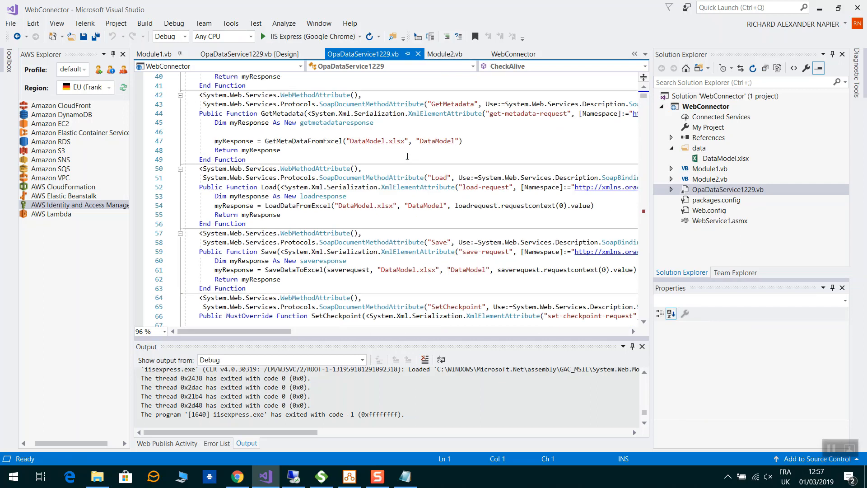
# Check wsdl.exe in File Explorer, leave its name unchanged, and return to WebConnector
pyautogui.click(103, 482)
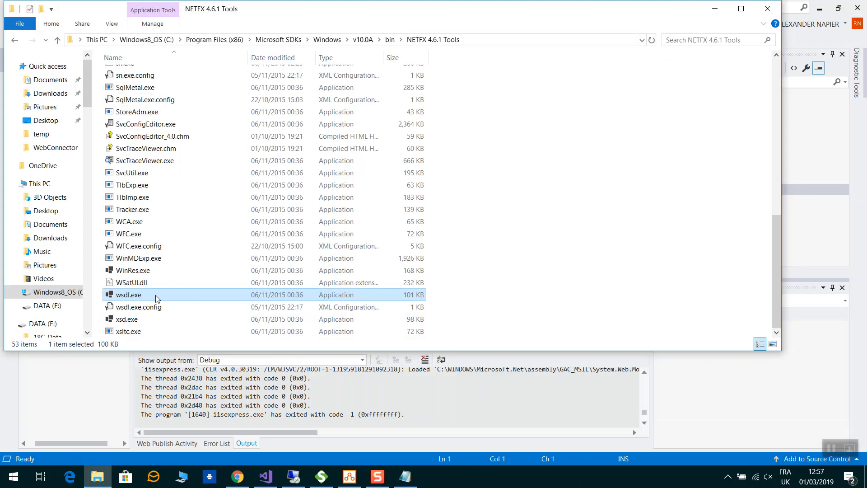
pyautogui.press('F2')
pyautogui.click(170, 296)
pyautogui.click(418, 407)
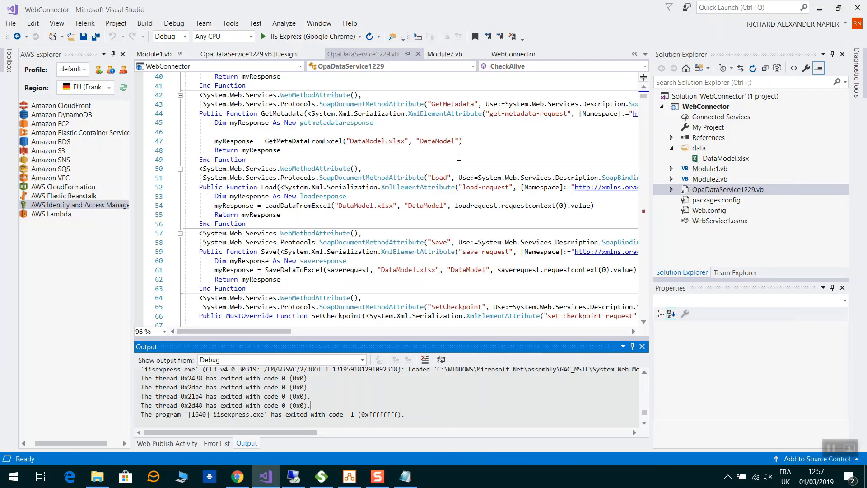
# In Module1.vb, review SaveDataToExcel's Range calls for DataModel and DataTable
pyautogui.scroll(-1, 440, 175)
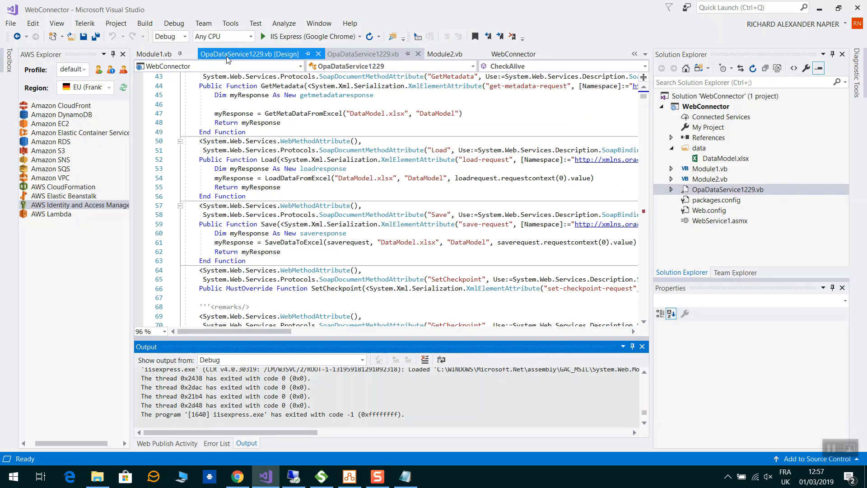
pyautogui.click(155, 55)
pyautogui.scroll(4, 319, 133)
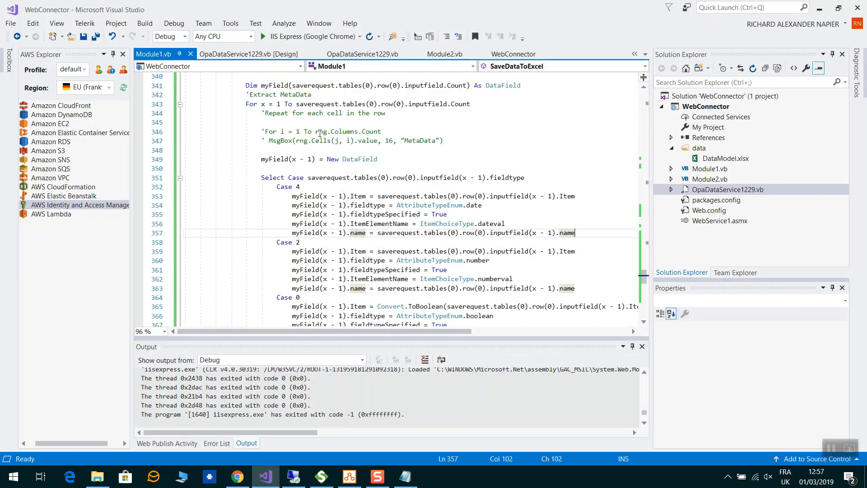
pyautogui.scroll(4, 320, 134)
pyautogui.scroll(7, 322, 132)
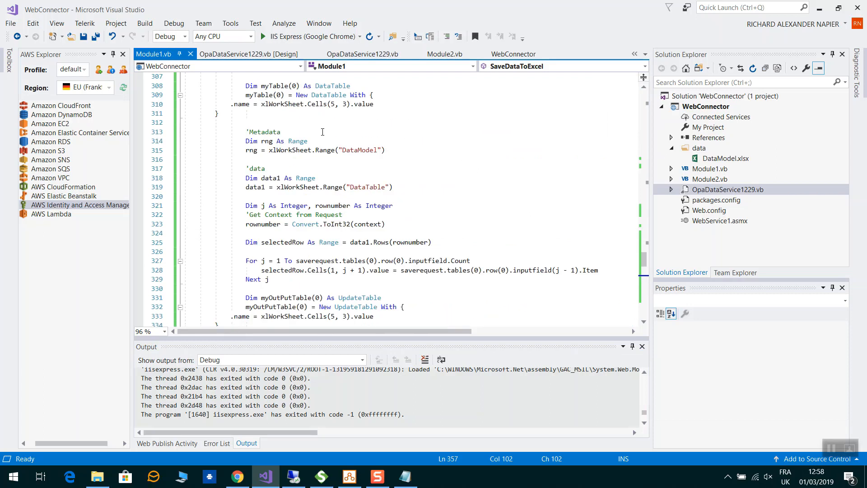
pyautogui.scroll(2, 323, 132)
pyautogui.doubleClick(328, 207)
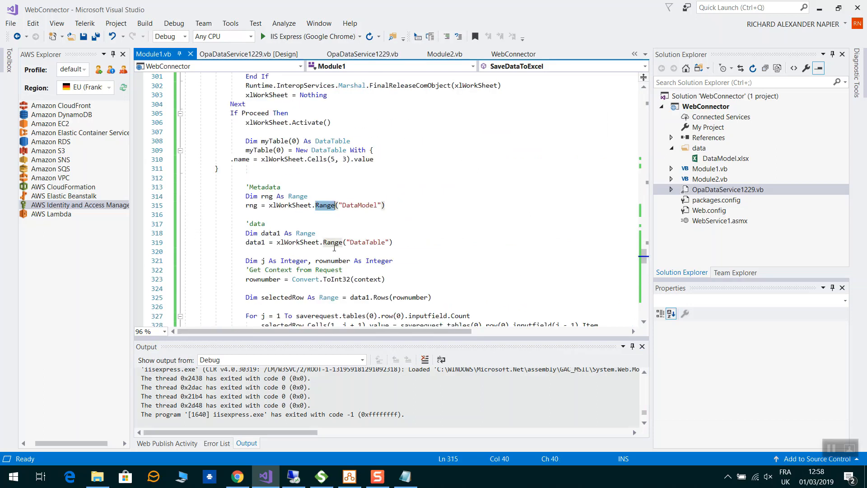
pyautogui.doubleClick(330, 243)
pyautogui.scroll(2, 470, 231)
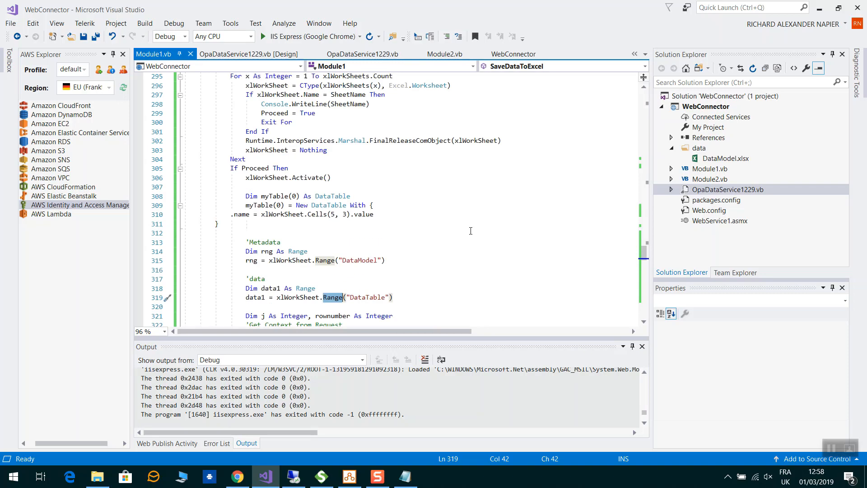
pyautogui.scroll(4, 470, 230)
# Jump to GetMetaDataFromExcel and mark its hard-coded C:\temp\DataModel.xlsx path
pyautogui.click(506, 67)
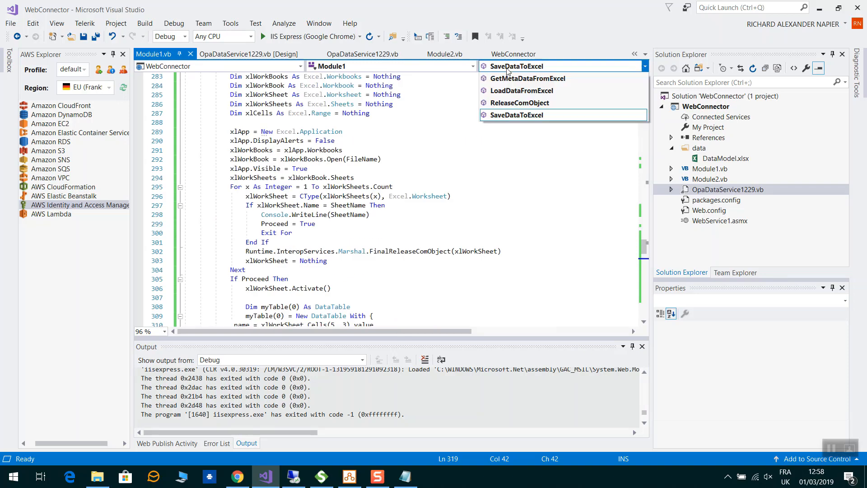
pyautogui.click(531, 78)
pyautogui.scroll(-3, 396, 150)
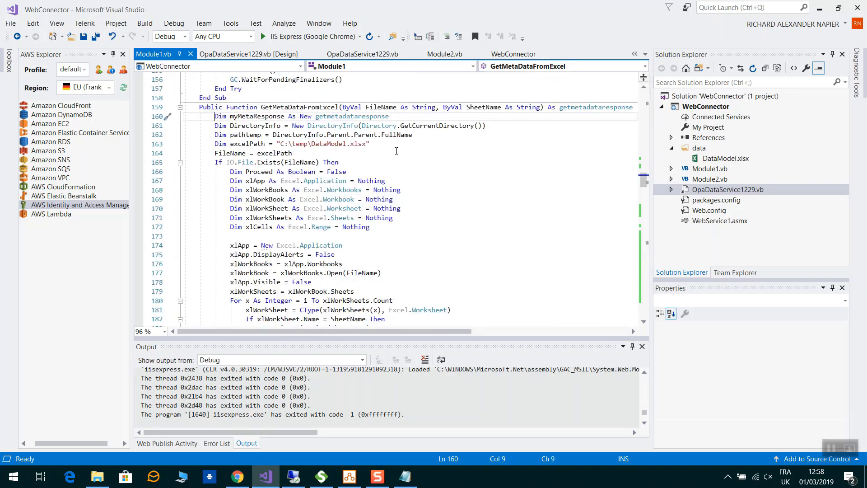
pyautogui.moveTo(282, 145); pyautogui.dragTo(366, 144)
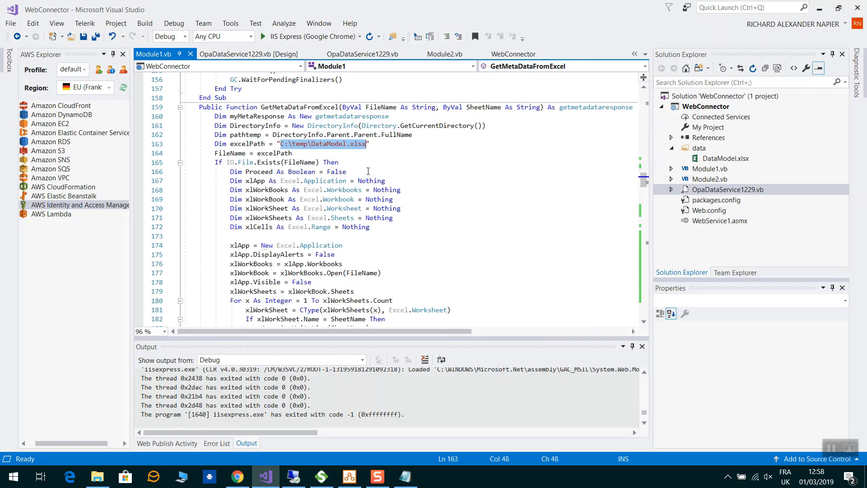
pyautogui.click(430, 182)
# Scroll through GetMetaDataFromExcel's DataModel-to-MetaField mapping down to LoadDataFromExcel
pyautogui.scroll(-3, 430, 182)
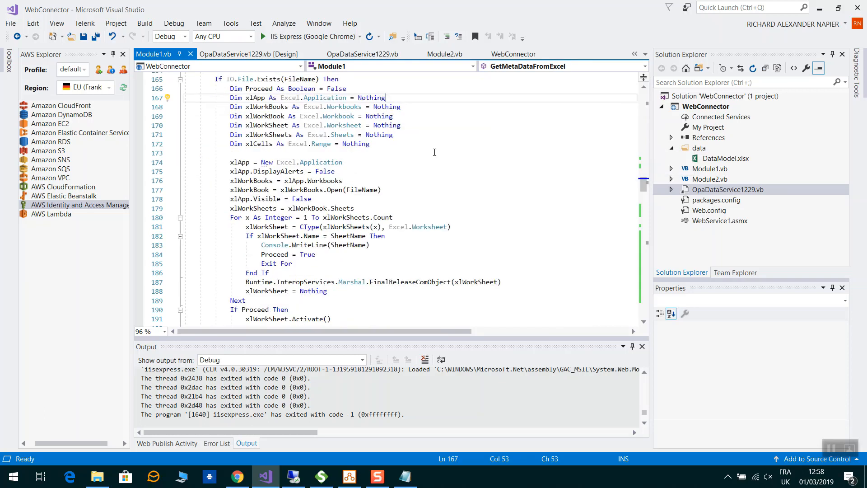
pyautogui.scroll(-3, 434, 152)
pyautogui.scroll(-4, 434, 150)
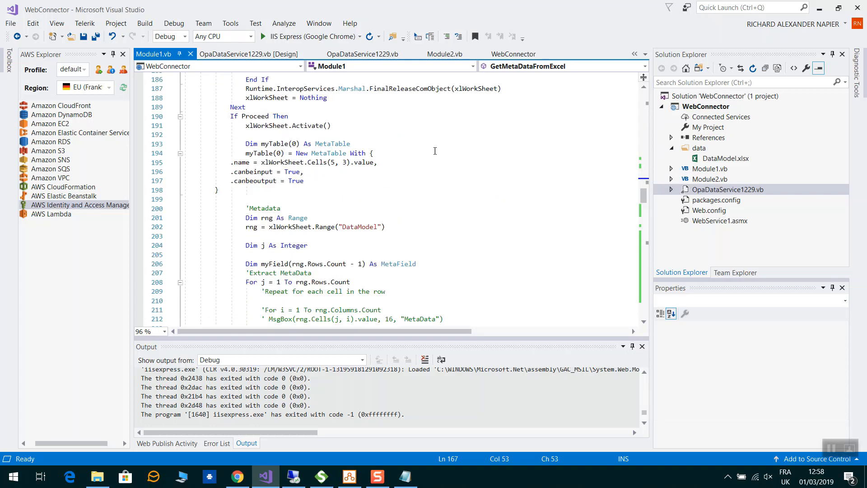
pyautogui.scroll(-2, 435, 154)
pyautogui.scroll(-4, 435, 154)
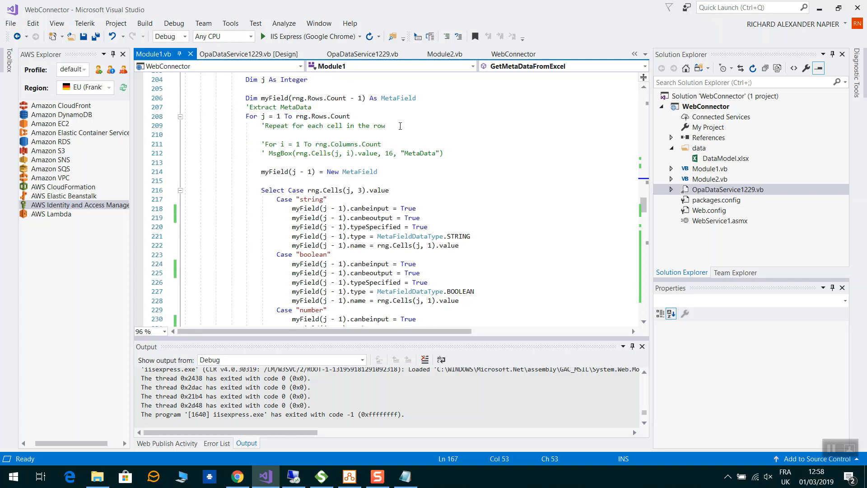
pyautogui.scroll(-5, 412, 158)
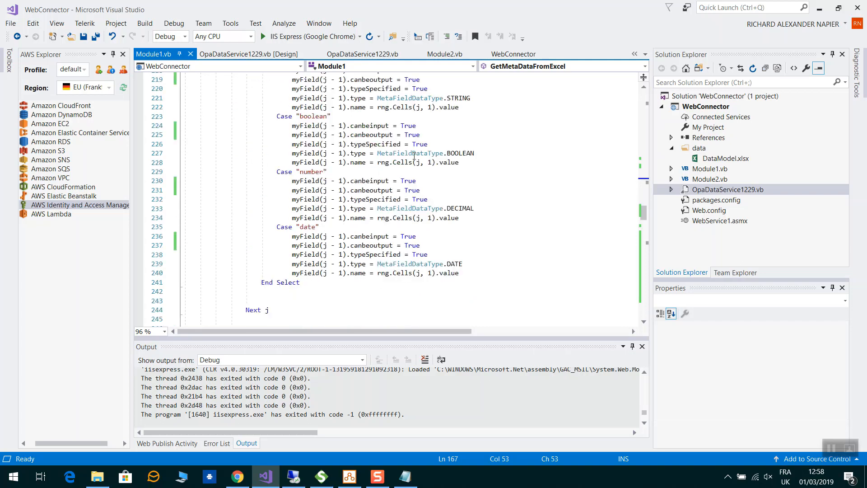
pyautogui.scroll(-4, 414, 155)
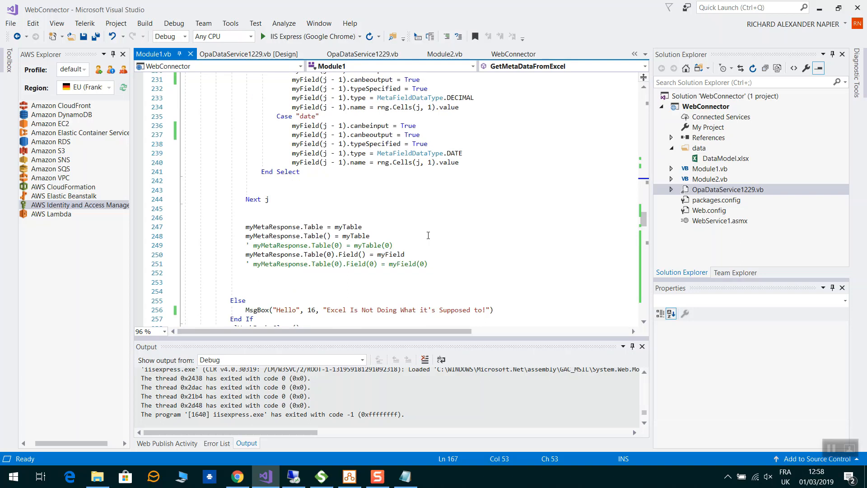
pyautogui.scroll(-3, 428, 236)
pyautogui.scroll(-1, 451, 208)
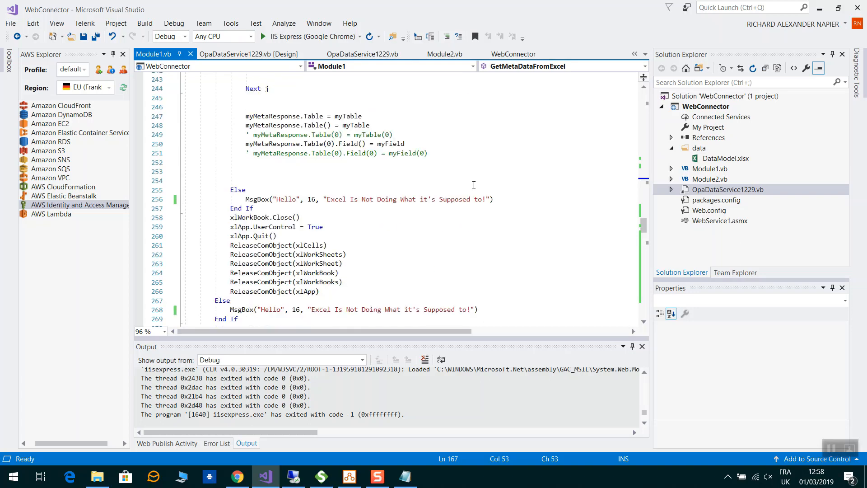
pyautogui.click(521, 66)
# Jump to the LoadDataFromExcel function in Module1 and read through it
pyautogui.click(523, 90)
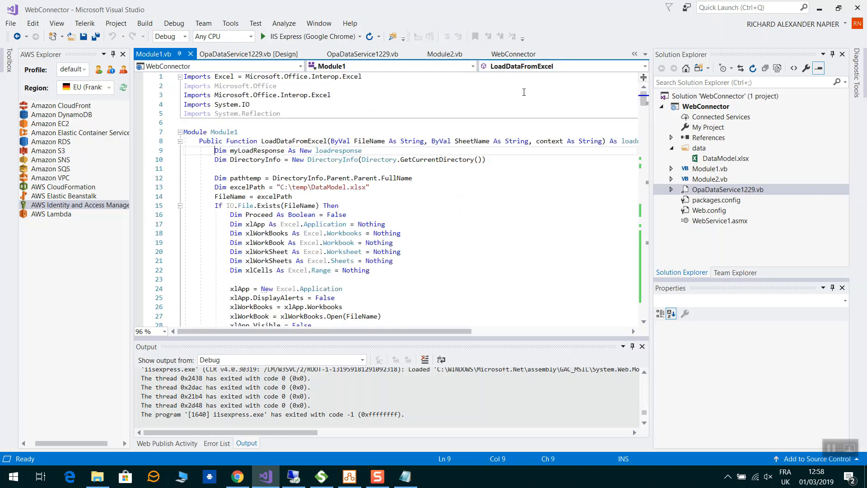
pyautogui.scroll(-5, 382, 168)
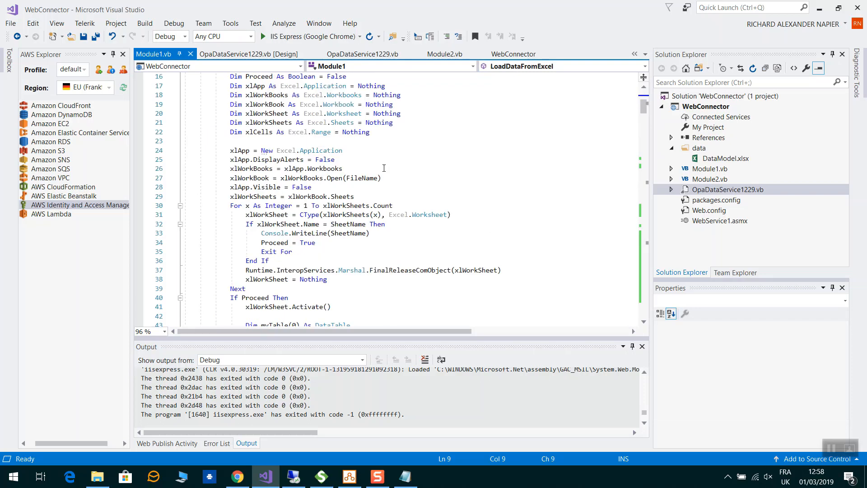
pyautogui.scroll(-6, 384, 168)
pyautogui.scroll(-4, 384, 168)
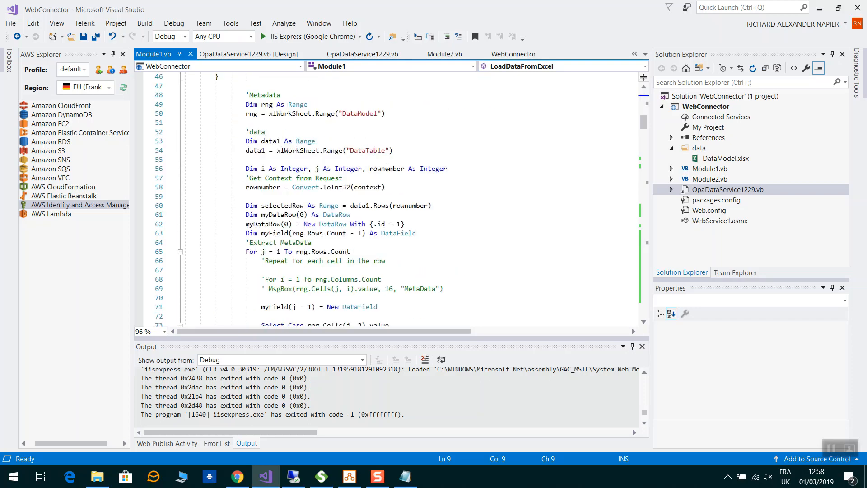
pyautogui.scroll(-5, 387, 165)
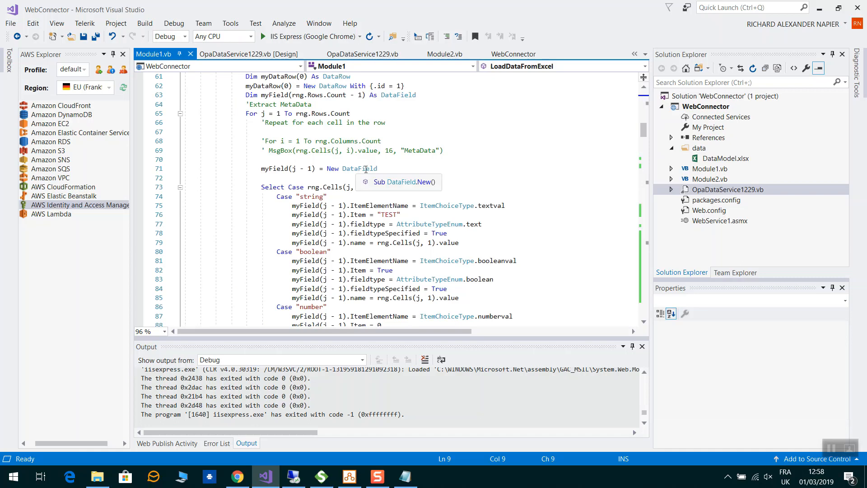
pyautogui.scroll(-2, 508, 175)
pyautogui.scroll(-3, 508, 175)
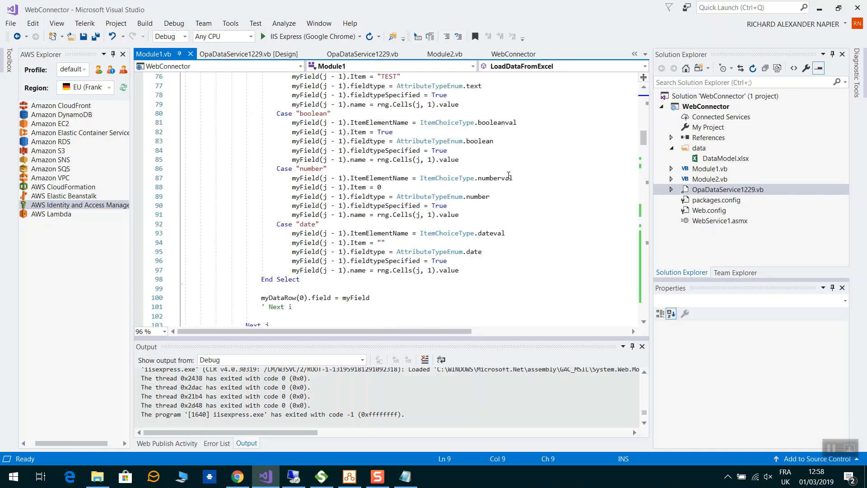
# Jump to SaveDataToExcel and scroll through the rest of the save routine
pyautogui.click(527, 66)
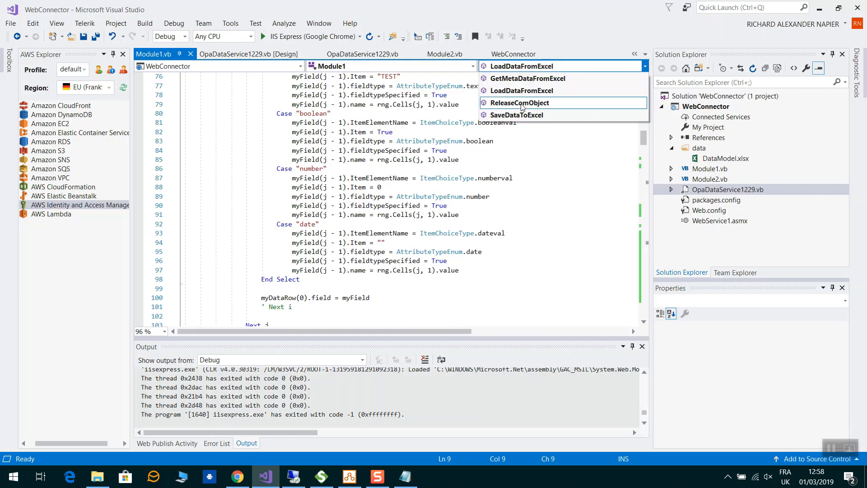
pyautogui.click(516, 114)
pyautogui.scroll(-4, 384, 161)
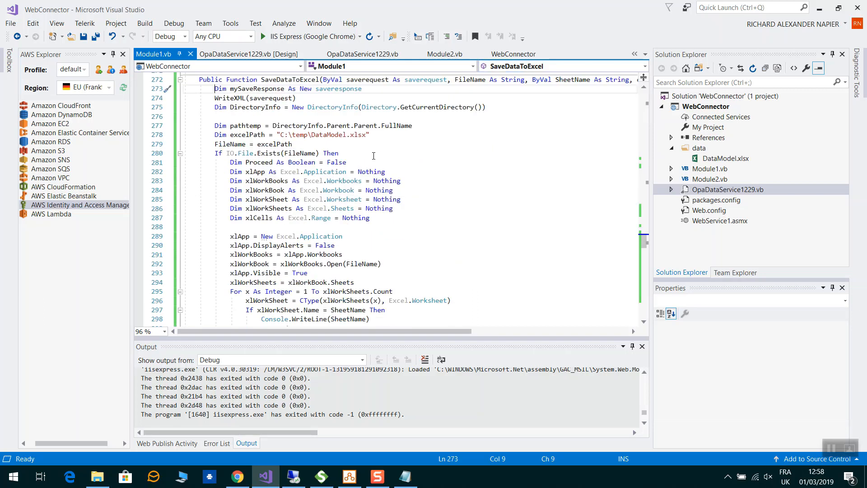
pyautogui.scroll(-8, 373, 156)
pyautogui.scroll(-6, 374, 156)
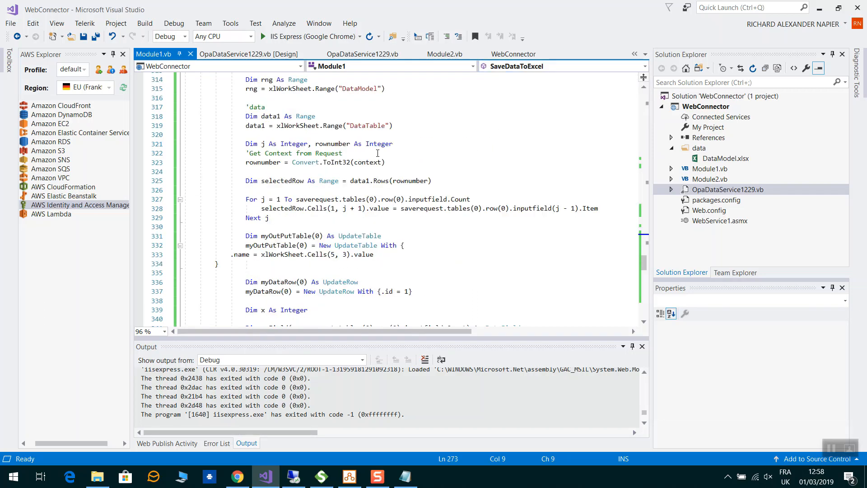
pyautogui.scroll(-5, 378, 154)
pyautogui.scroll(-3, 383, 148)
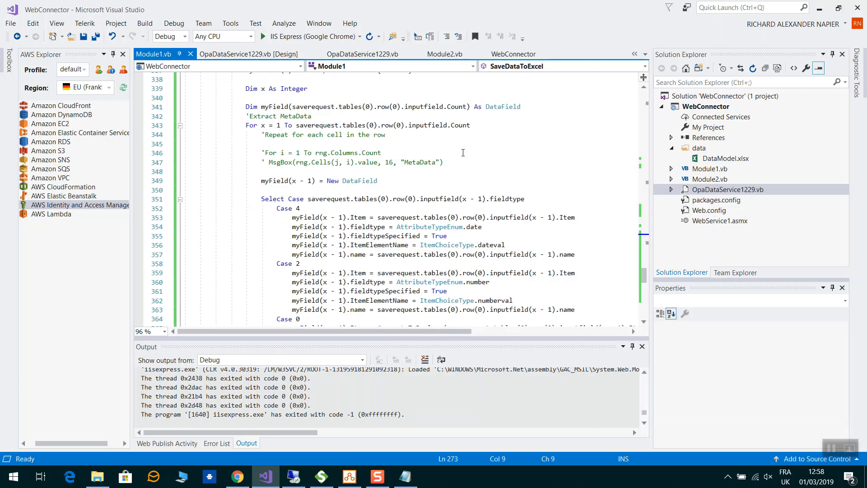
pyautogui.scroll(-4, 531, 156)
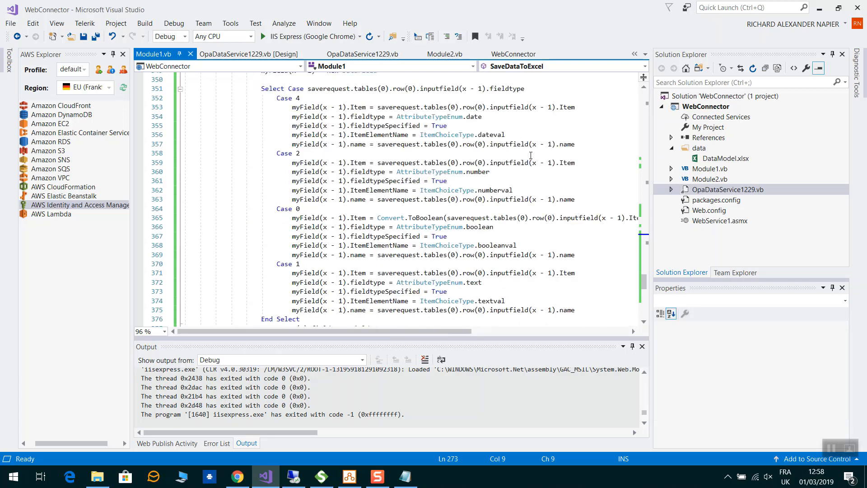
pyautogui.scroll(-3, 531, 155)
pyautogui.scroll(-2, 531, 155)
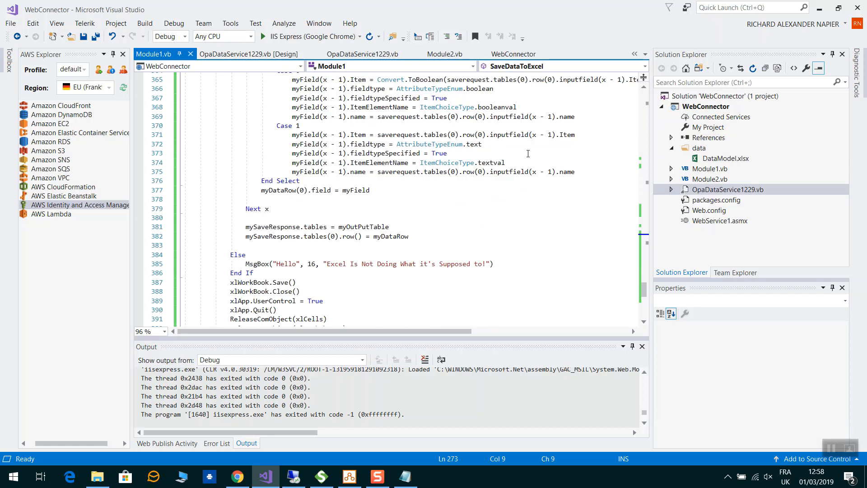
# Show OpaDataService1229.vb scrolled up to CheckAlive, then bring SoapUI to the front
pyautogui.click(343, 49)
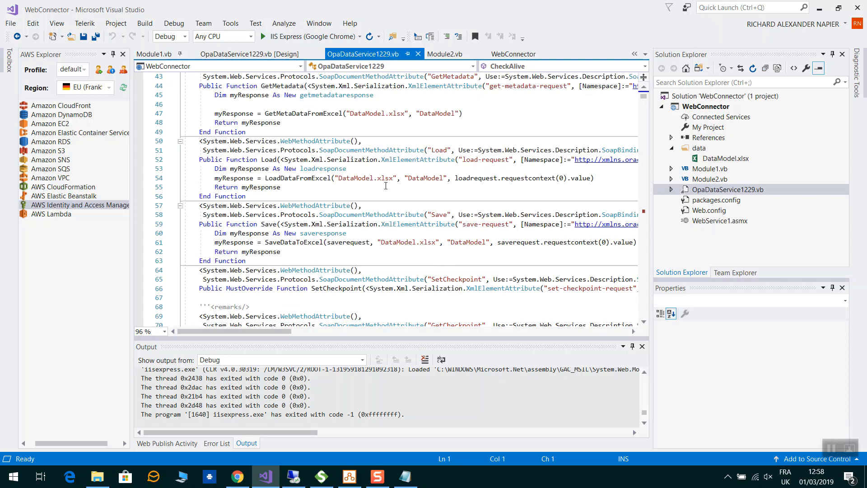
pyautogui.scroll(3, 388, 184)
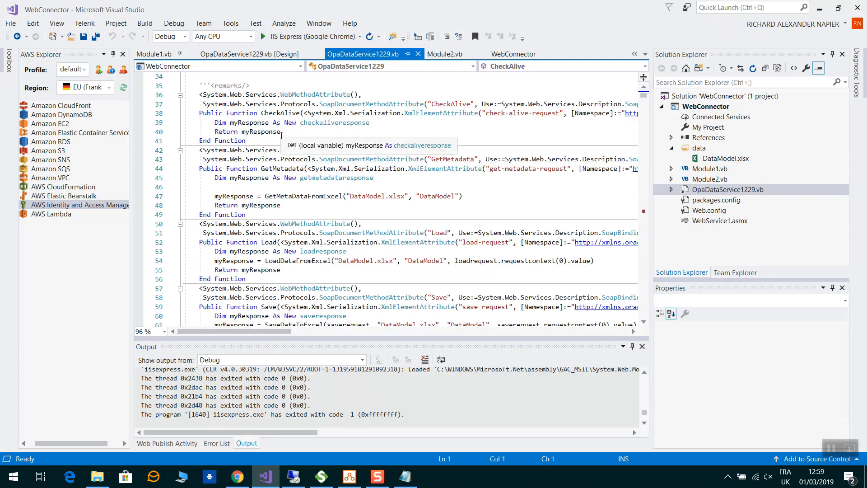
pyautogui.click(312, 476)
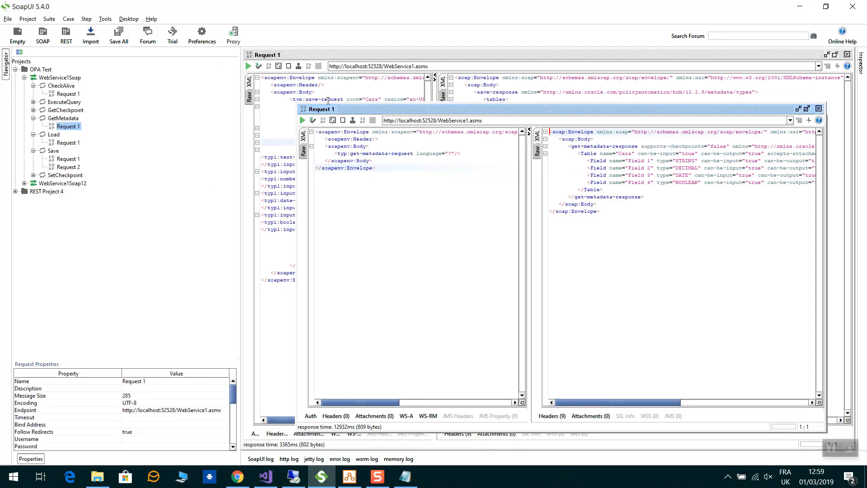
pyautogui.click(586, 97)
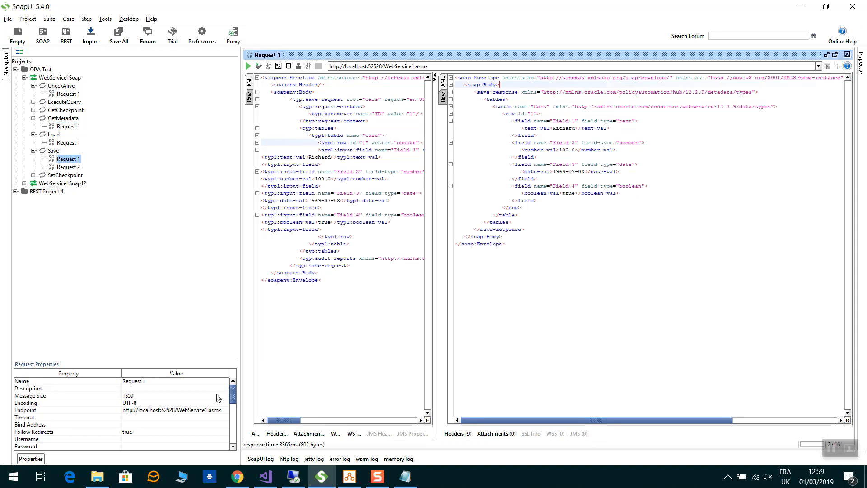
pyautogui.click(266, 479)
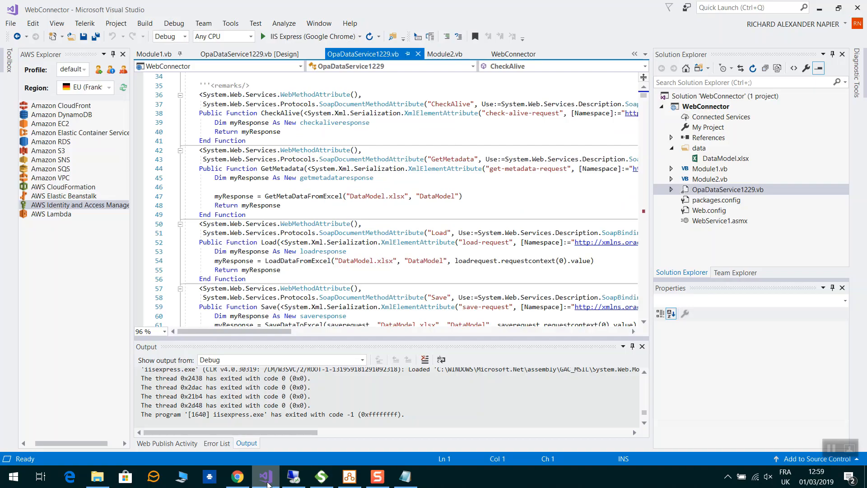
# Show the WebConnector Publish page (CustomProfile via MSDeploy), then the EC2 server's remote desktop
pyautogui.click(515, 55)
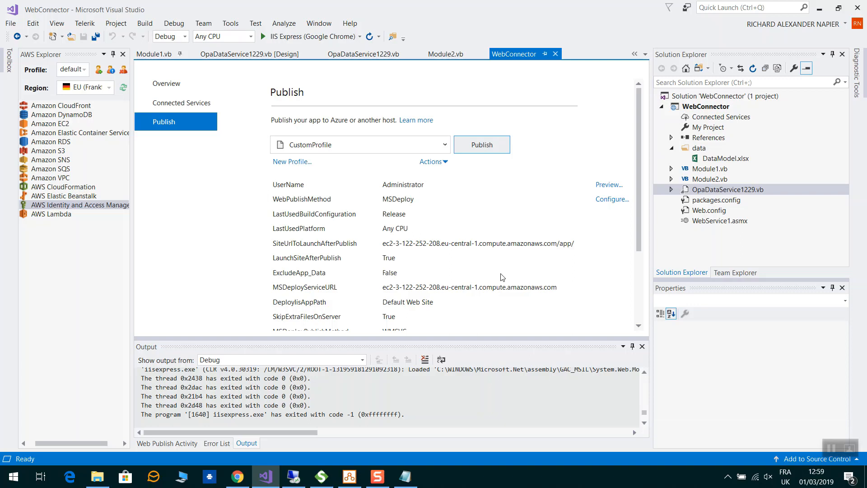
pyautogui.click(328, 482)
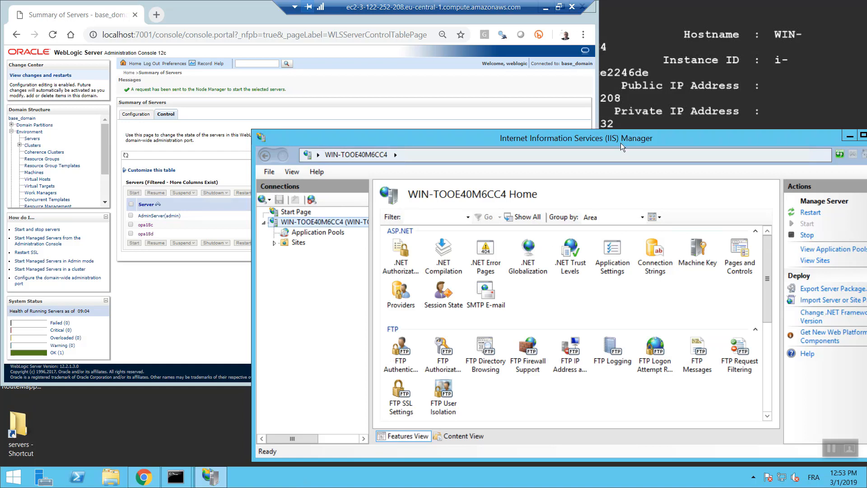
# In IIS Manager, view the app application's deployed files in Content View, selecting WebService1.asmx
pyautogui.moveTo(620, 142); pyautogui.dragTo(505, 111)
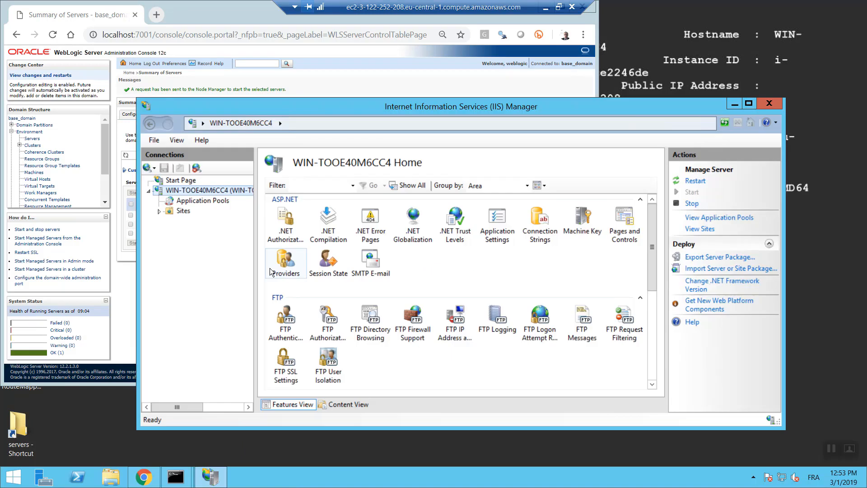
pyautogui.click(160, 210)
pyautogui.click(170, 221)
pyautogui.click(185, 232)
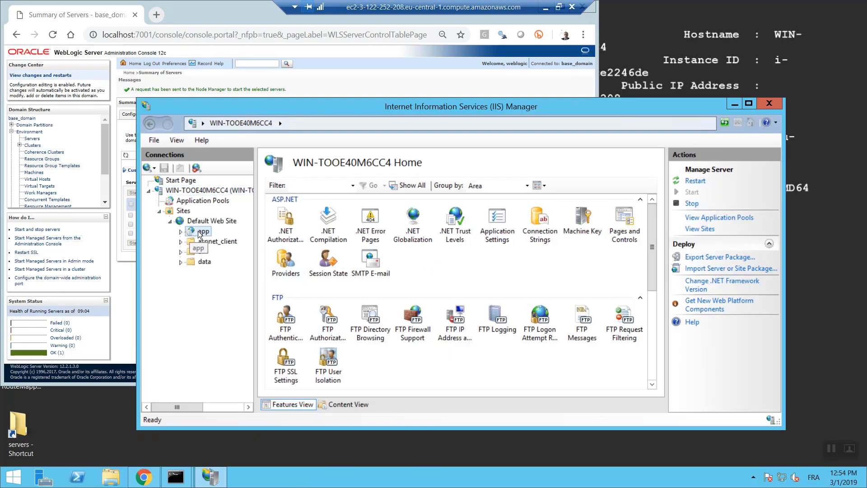
pyautogui.click(181, 232)
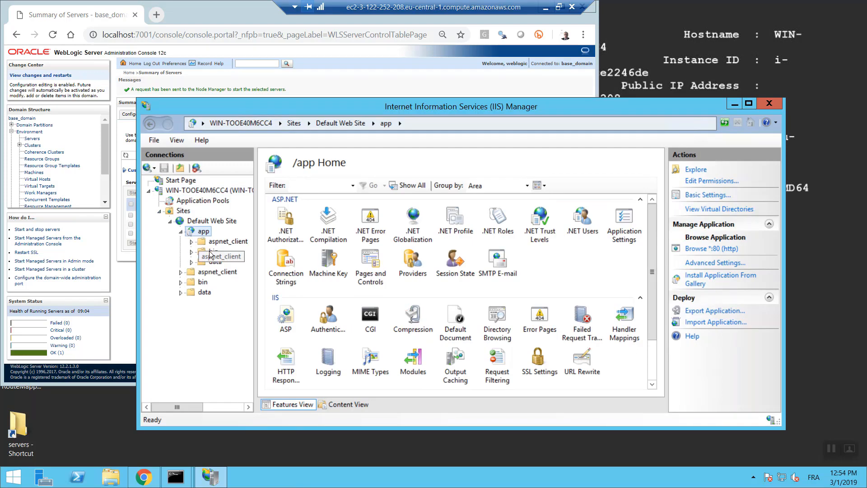
pyautogui.click(349, 405)
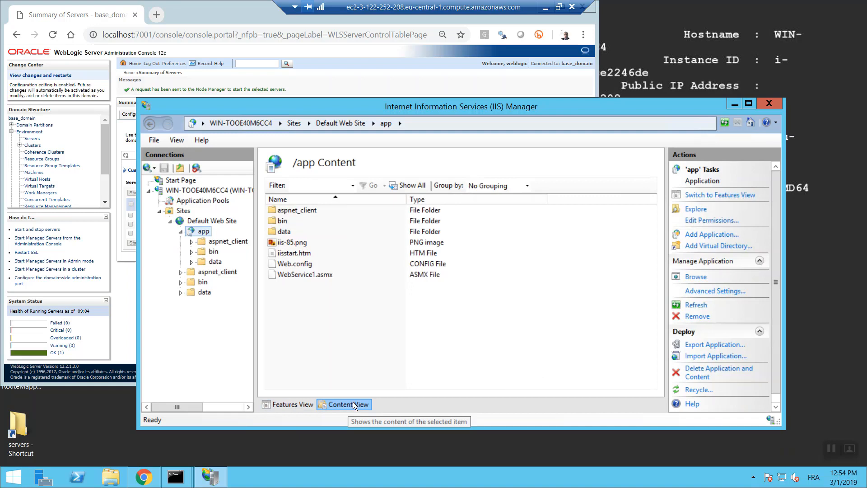
pyautogui.click(313, 276)
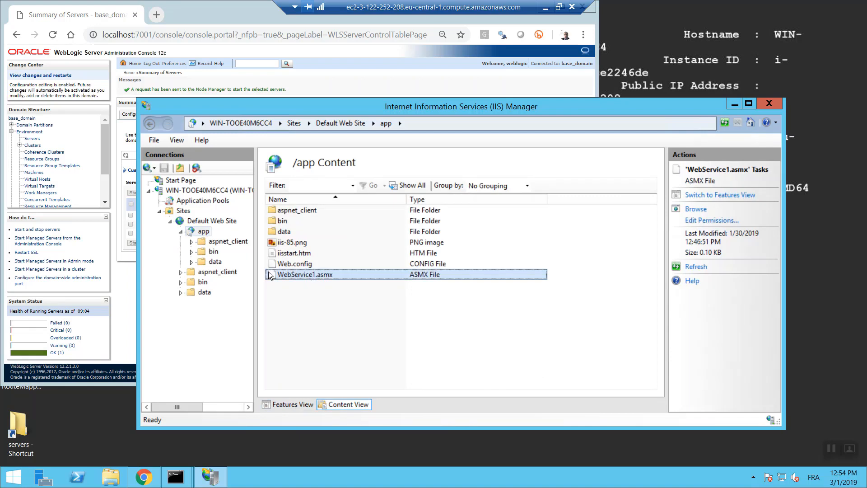
# Check the application pools, then browse the server's C: drive for the Excel workbook
pyautogui.click(203, 201)
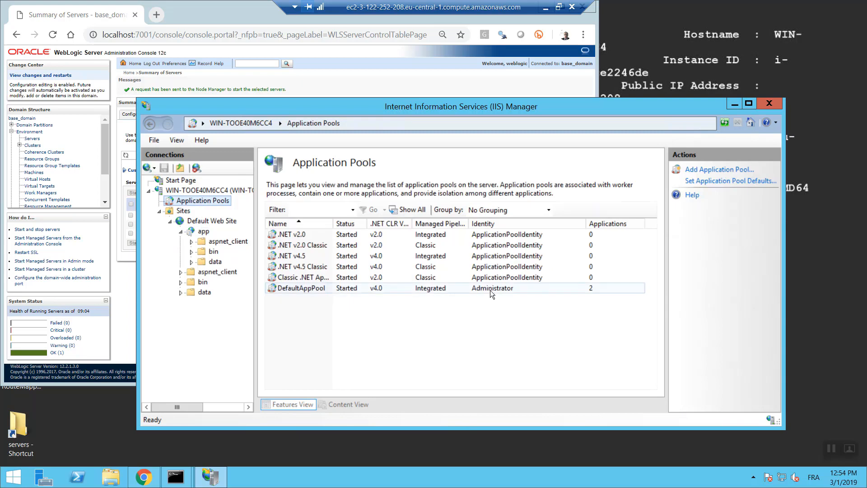
pyautogui.click(110, 476)
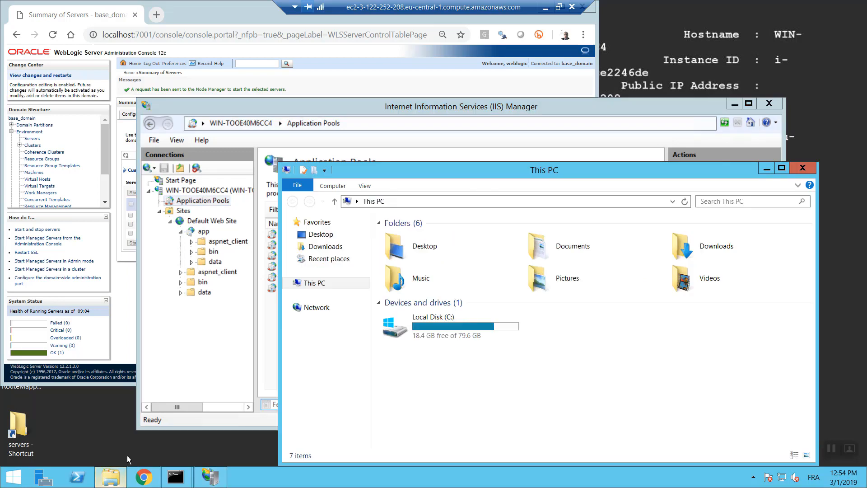
pyautogui.doubleClick(444, 330)
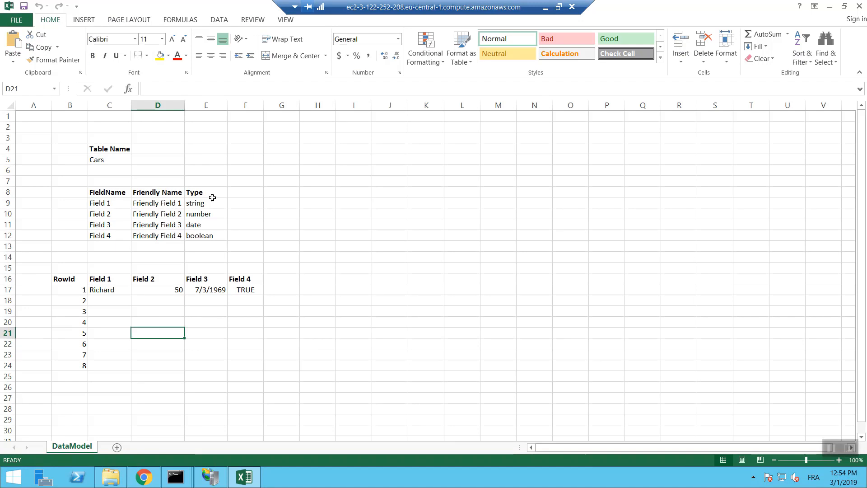
# Select the DataModel and DataTable named ranges via the Name Box, then exit the remote session
pyautogui.click(54, 89)
pyautogui.click(36, 100)
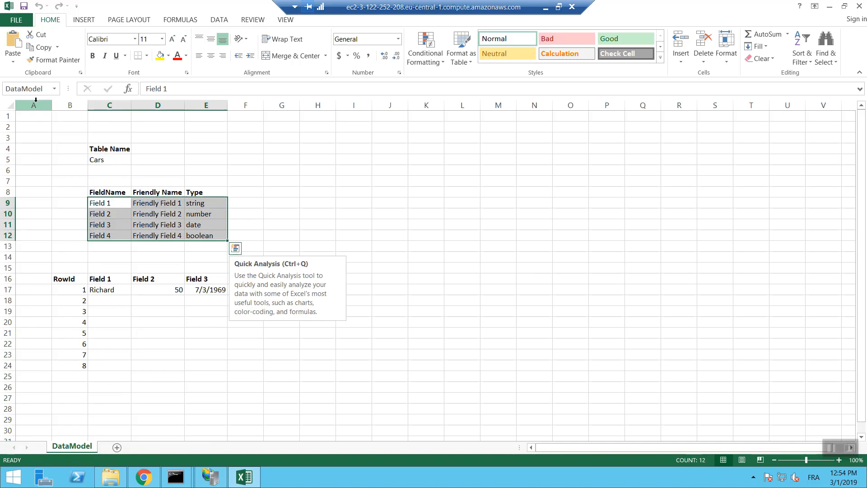
pyautogui.click(54, 89)
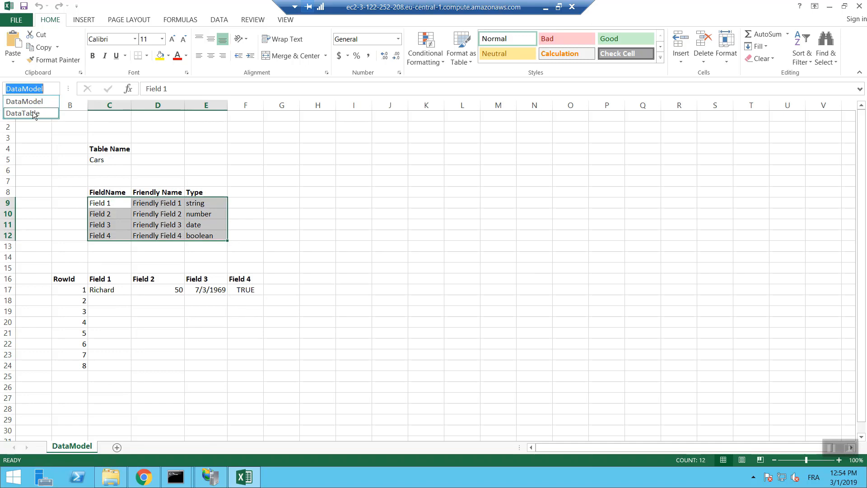
pyautogui.click(34, 113)
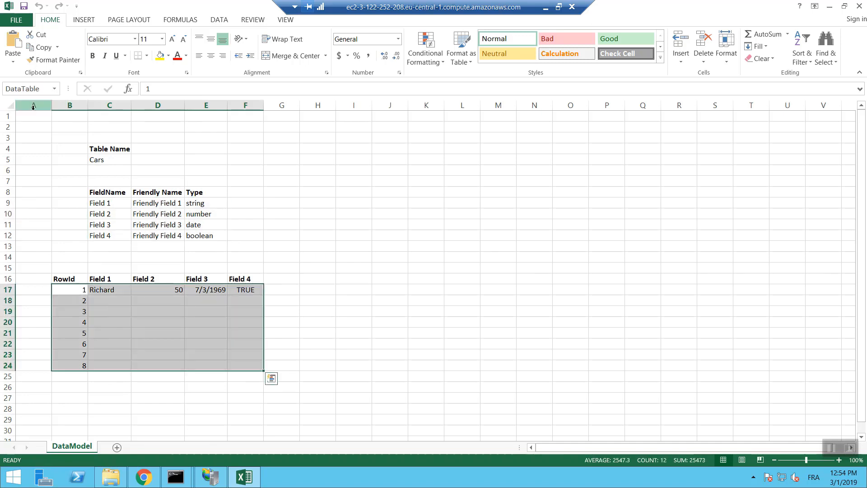
pyautogui.click(68, 292)
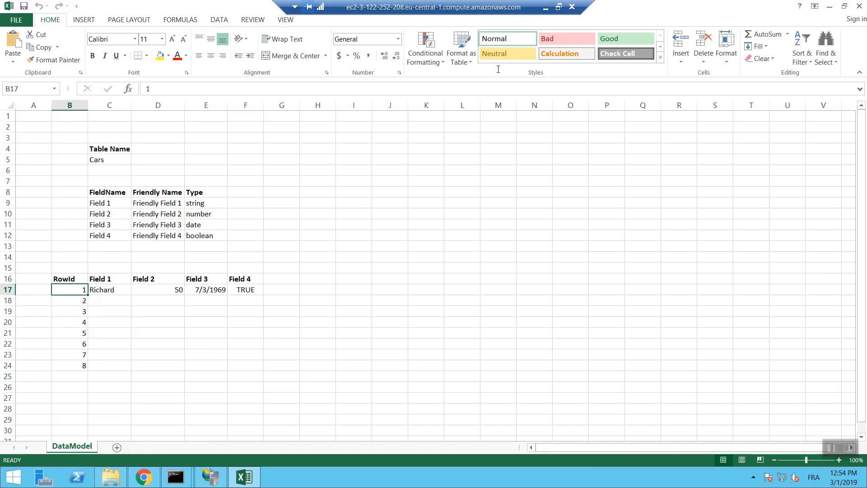
pyautogui.click(545, 6)
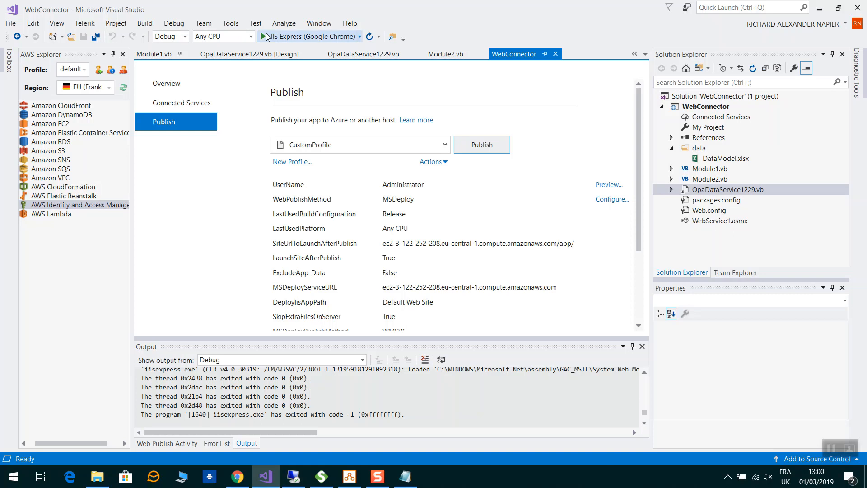
# Switch OpaDataService1229.vb between its Design view and code view twice
pyautogui.click(247, 54)
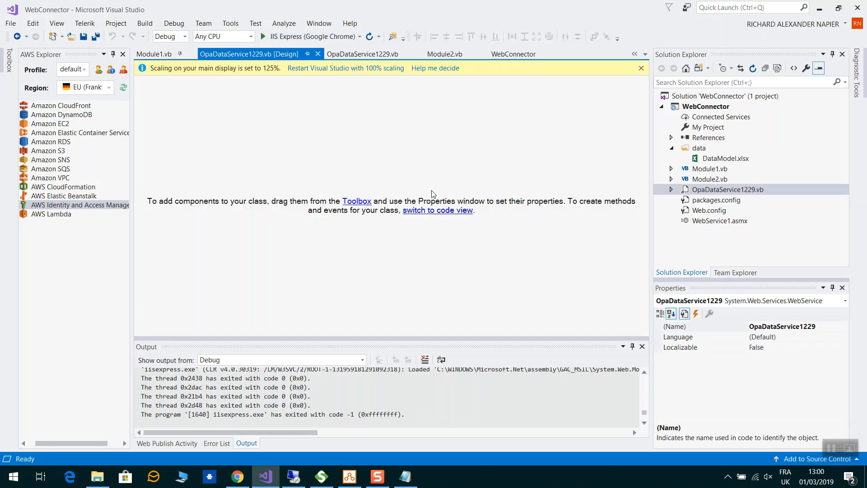
pyautogui.click(430, 212)
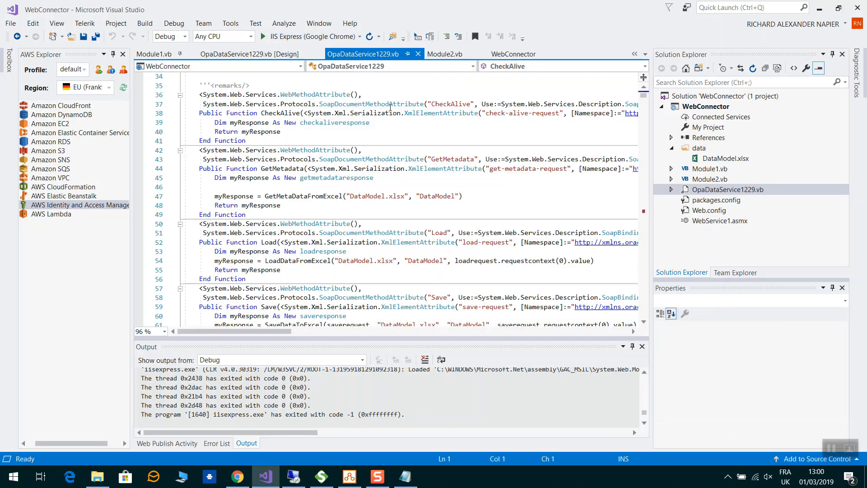
pyautogui.click(251, 53)
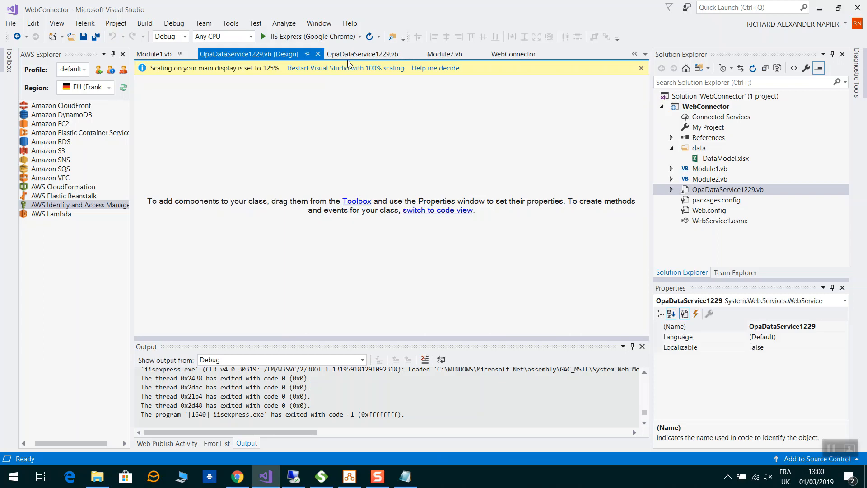
pyautogui.click(339, 56)
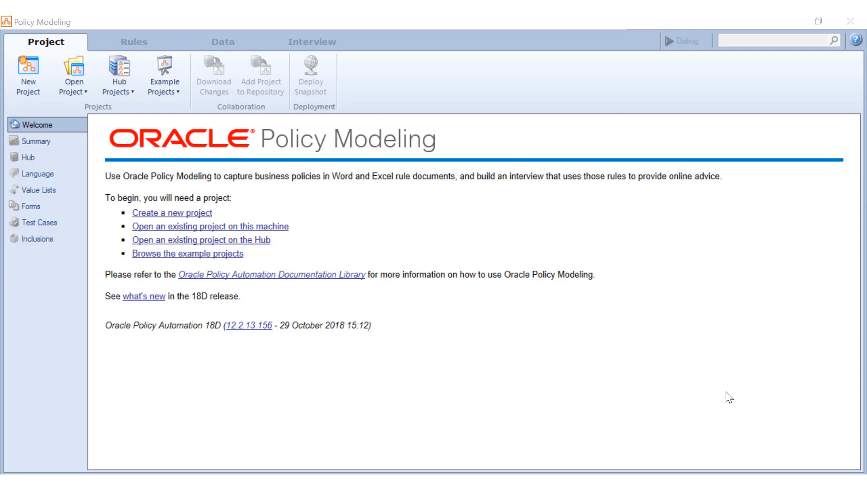
# Sign in to the OPA Hub at the AWS ec2 address with the admin username and password
pyautogui.click(130, 77)
pyautogui.tripleClick(399, 146)
pyautogui.write('ec2-54-93-84-65.eu-central-1.compute.amazonaws.com')
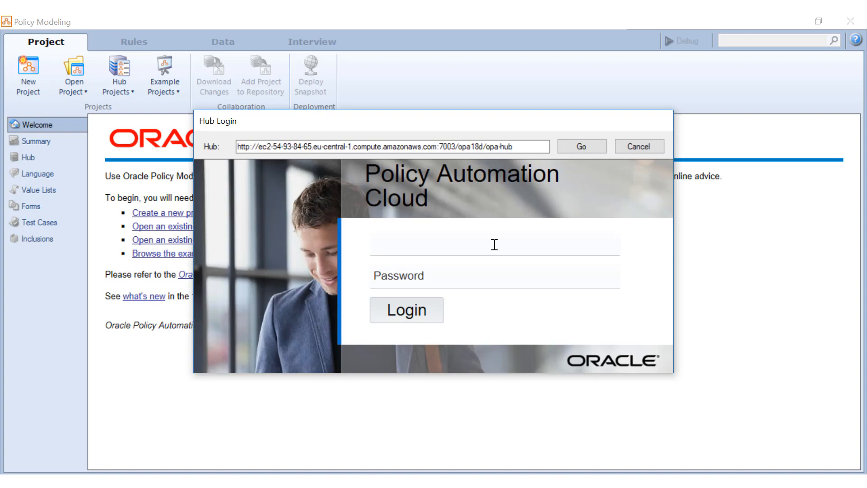
pyautogui.write('admin')
pyautogui.press('Tab')
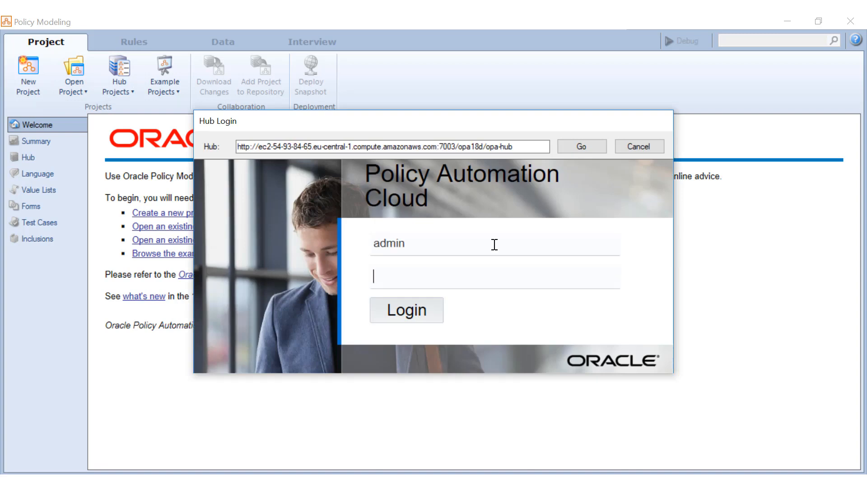
pyautogui.write('••••')
pyautogui.press('Return')
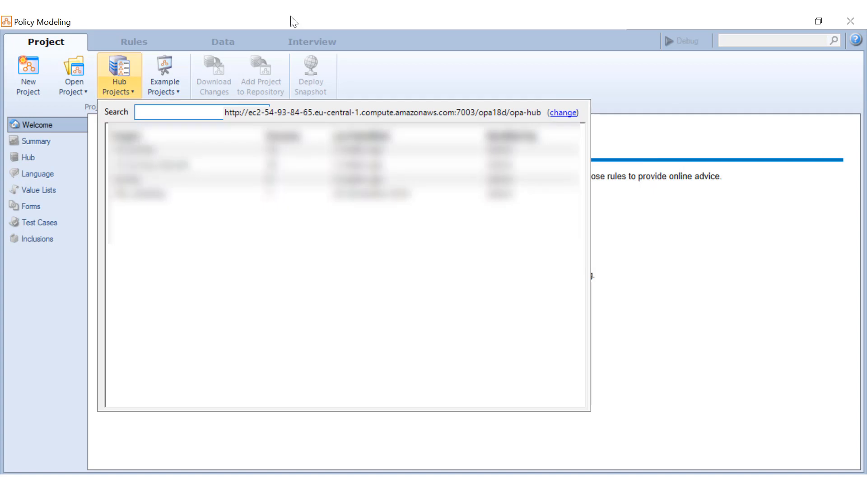
# Create a new project named OPA_Excel_Example, keeping the current version
pyautogui.click(290, 16)
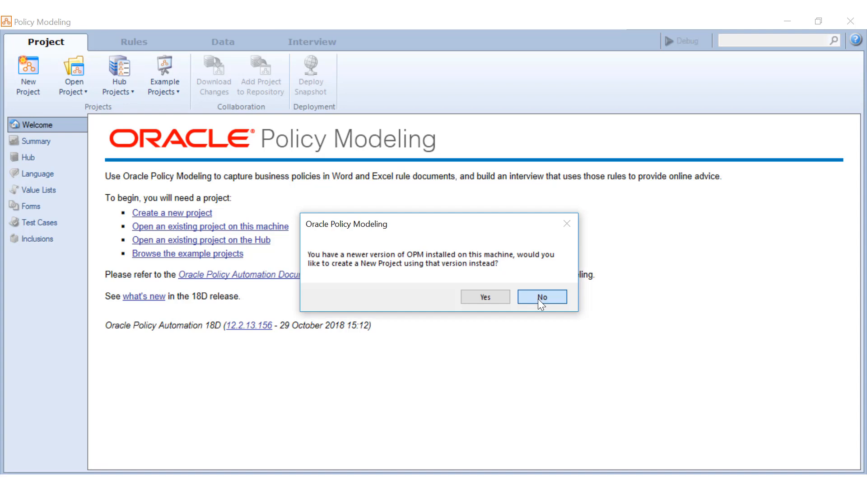
pyautogui.click(538, 298)
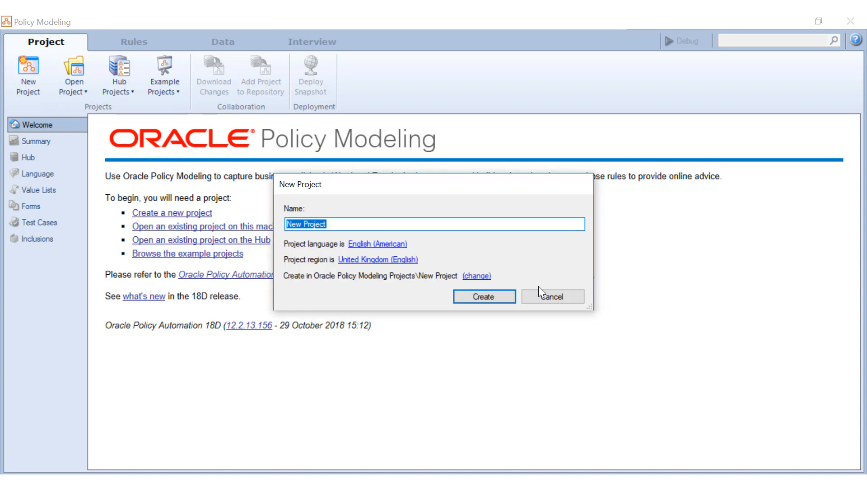
pyautogui.write('OPA_Exce')
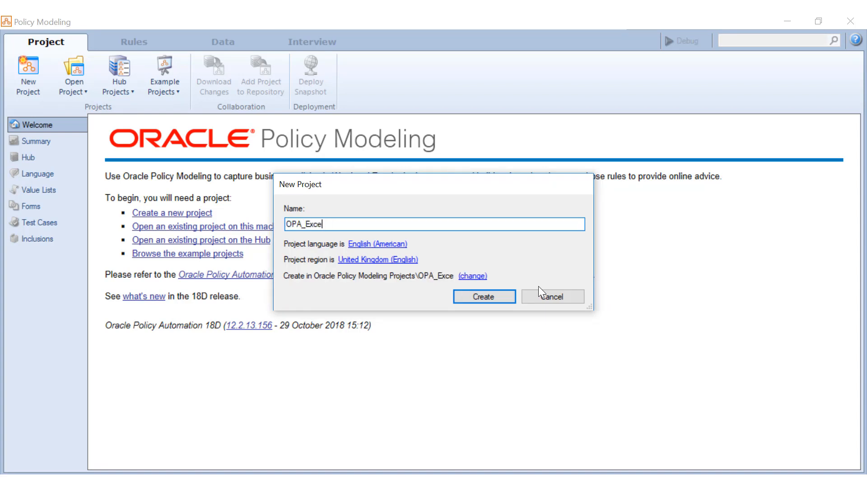
pyautogui.write('l_Example')
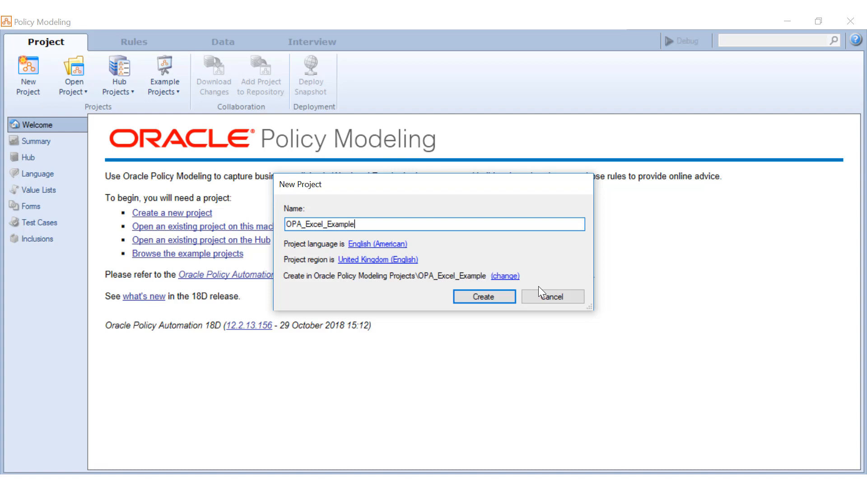
pyautogui.press('Return')
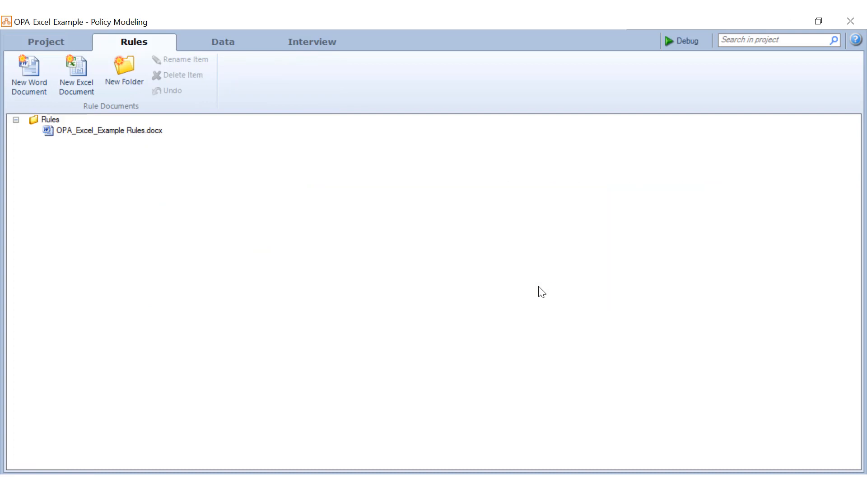
# In the Data tab's mapping settings, connect the project to the Excel Test web service
pyautogui.click(223, 43)
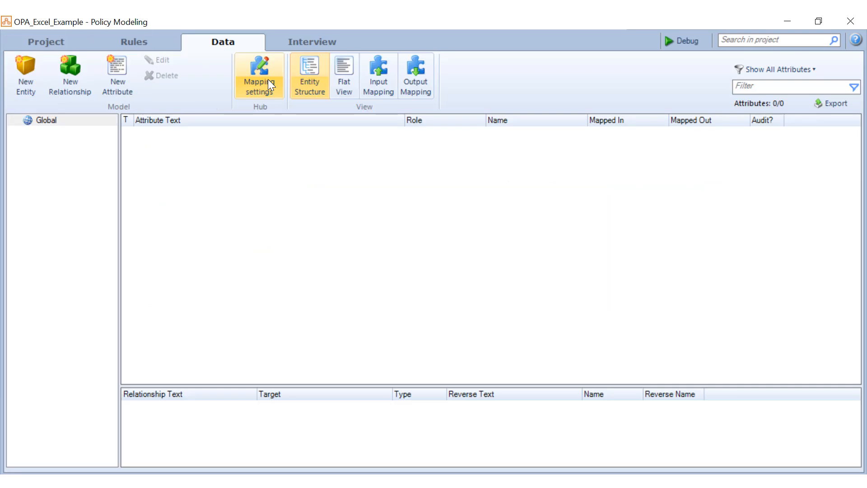
pyautogui.click(268, 82)
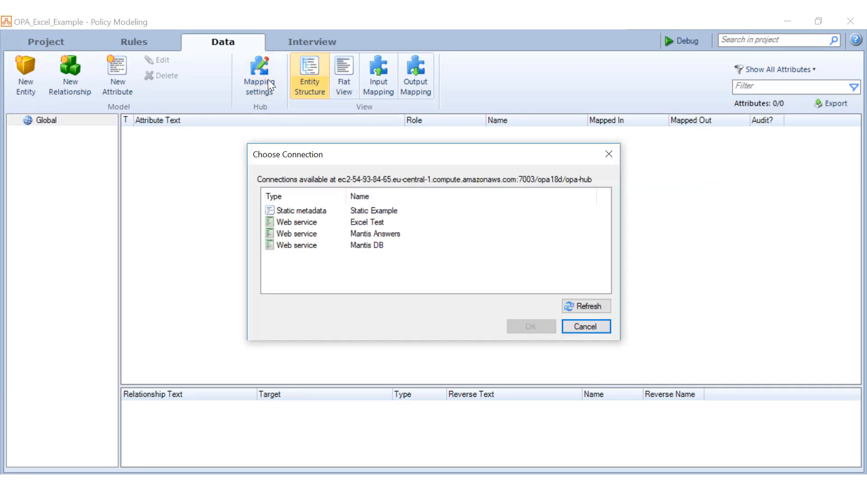
pyautogui.click(368, 222)
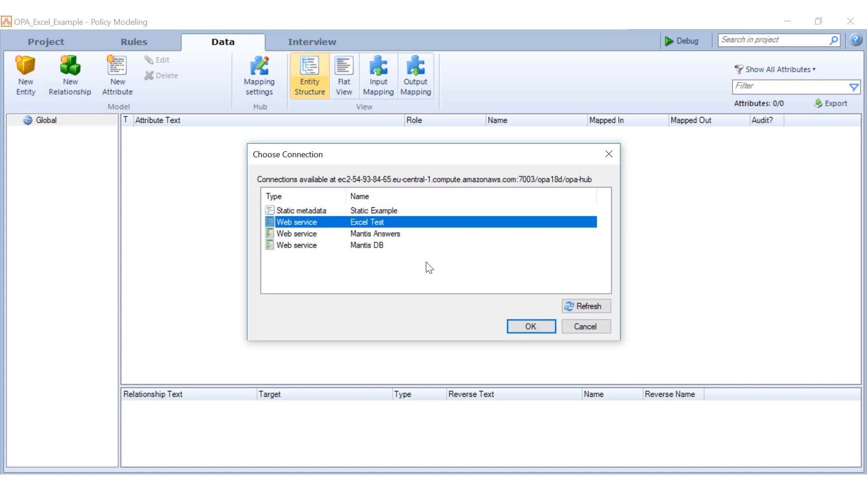
pyautogui.click(529, 330)
pyautogui.click(529, 330)
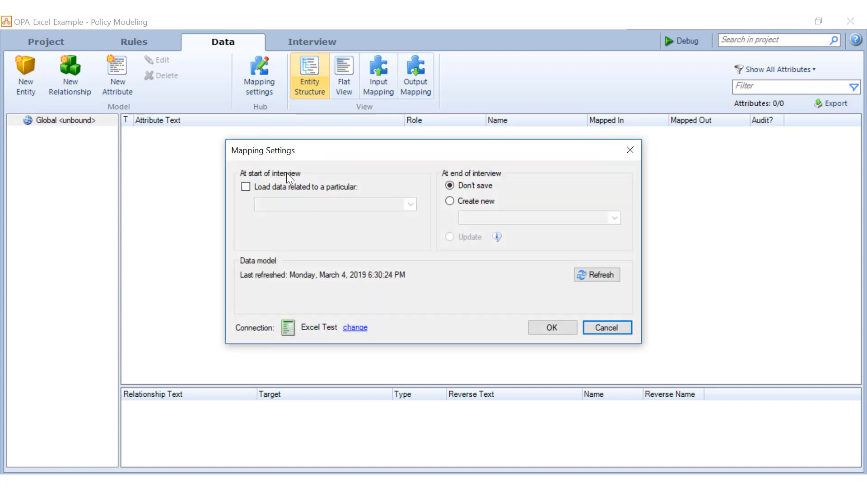
# Load Cars data at interview start and update the Cars record at interview end
pyautogui.click(325, 186)
pyautogui.click(411, 205)
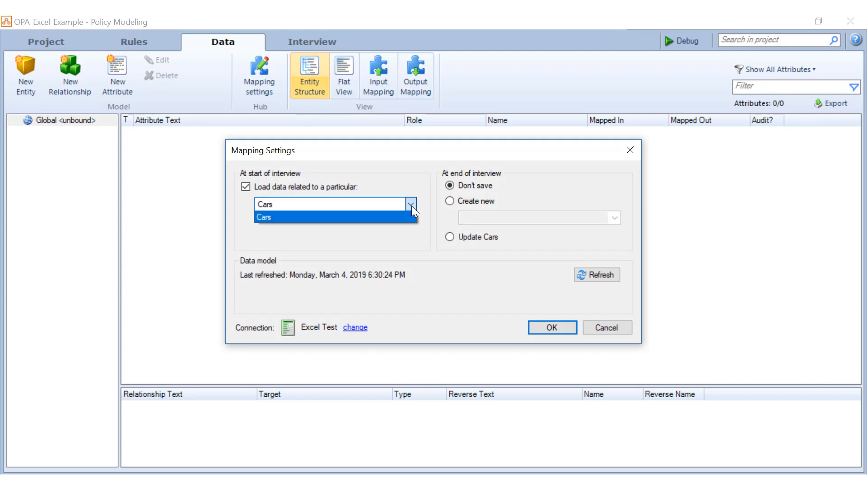
pyautogui.click(411, 205)
pyautogui.click(475, 238)
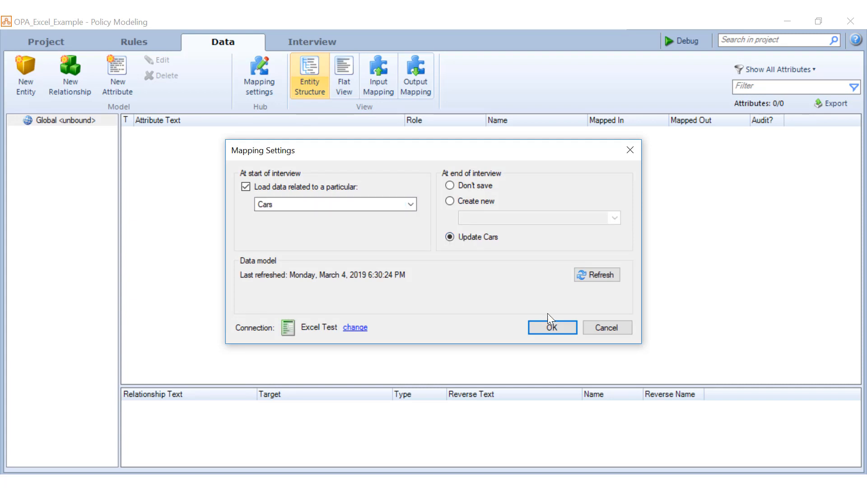
pyautogui.click(549, 323)
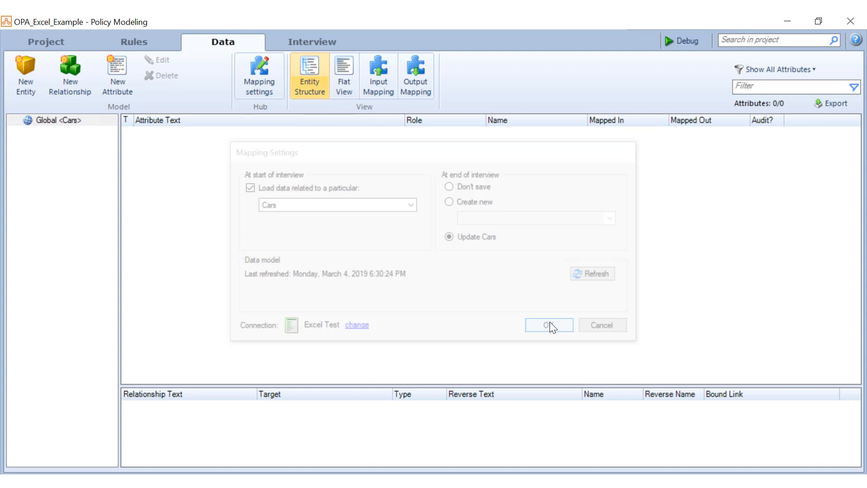
# Add text attribute 'the car model', mapped in and out to Field 1
pyautogui.click(114, 70)
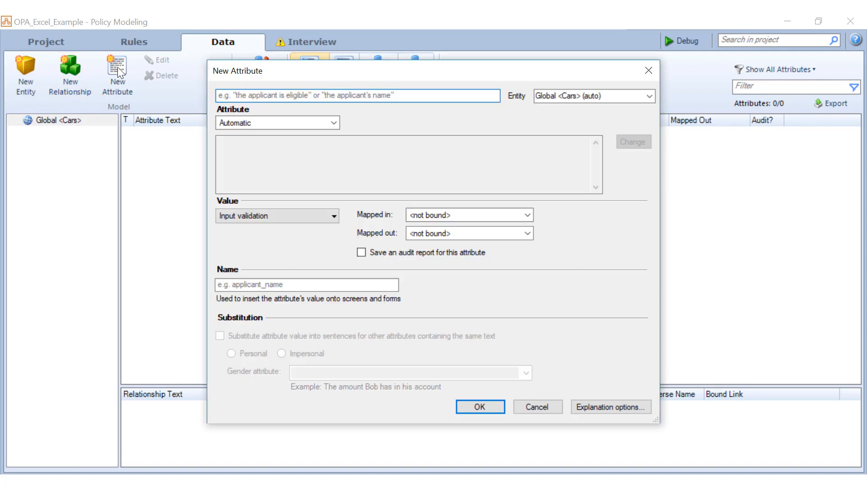
pyautogui.click(294, 98)
pyautogui.write('the car')
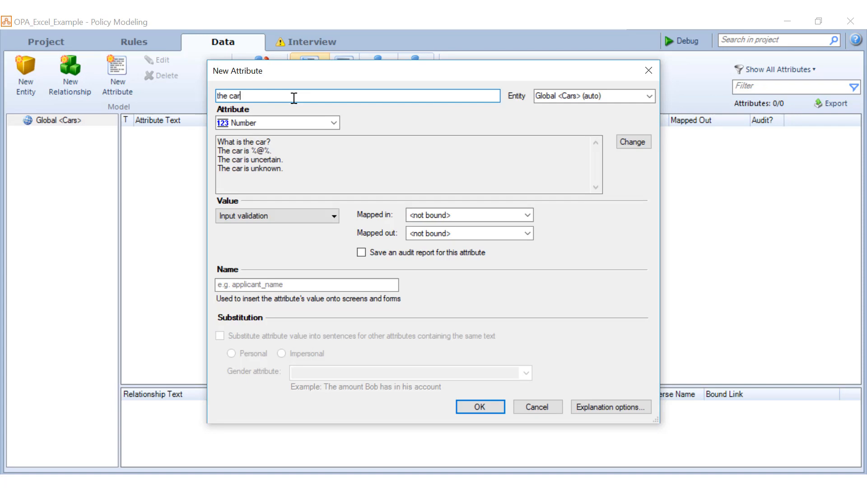
pyautogui.write(' mod')
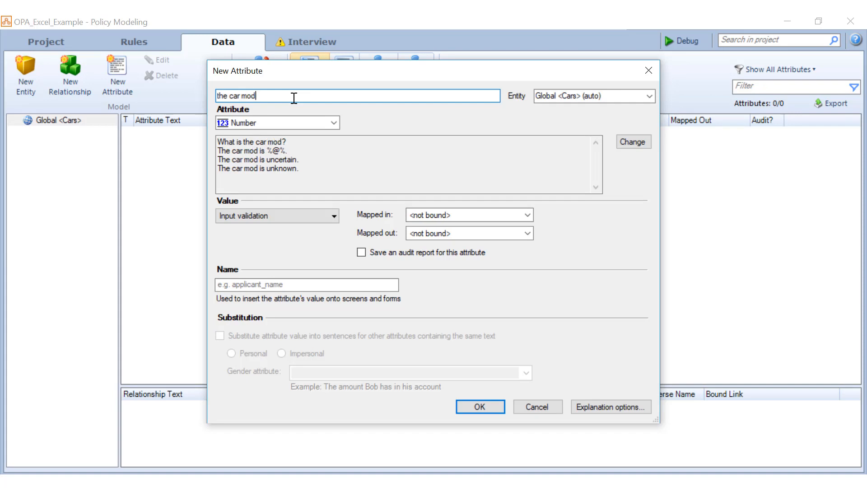
pyautogui.write('el')
pyautogui.press('Tab')
pyautogui.press('Down')
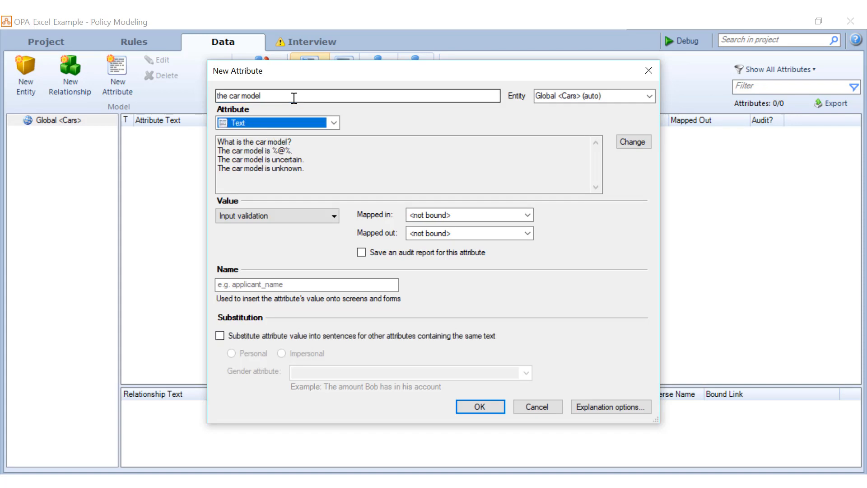
pyautogui.press('Tab')
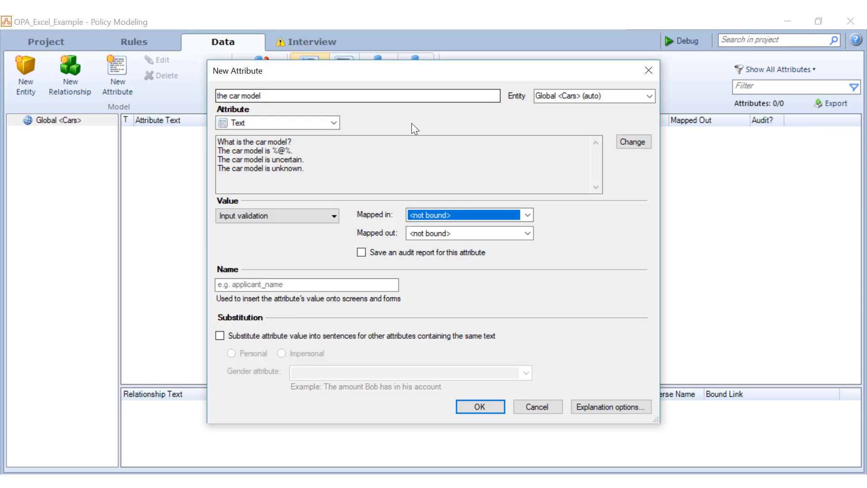
pyautogui.click(509, 214)
pyautogui.click(517, 257)
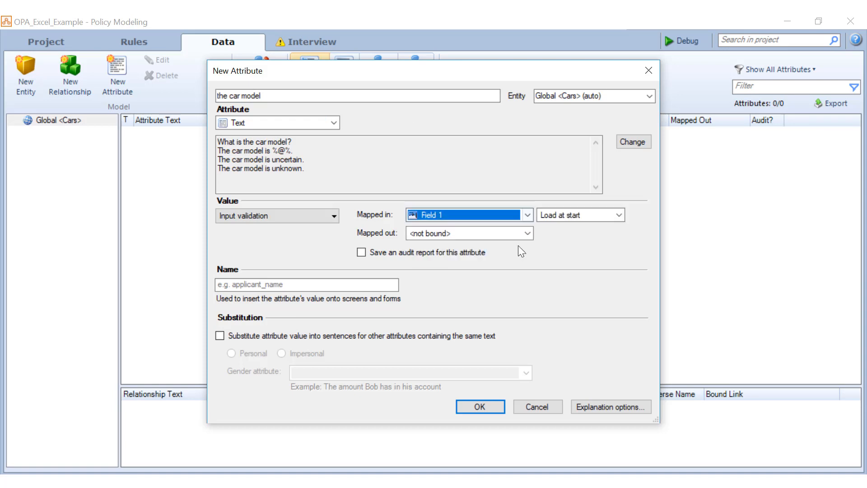
pyautogui.click(515, 233)
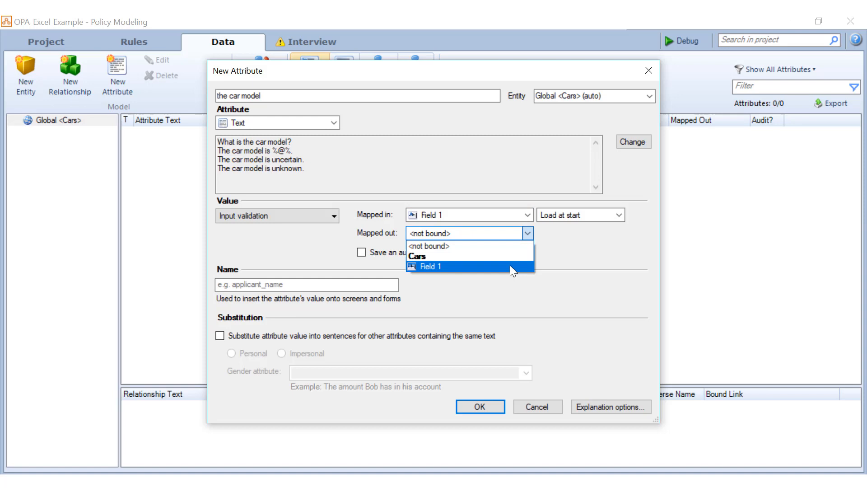
pyautogui.click(511, 266)
pyautogui.press('Return')
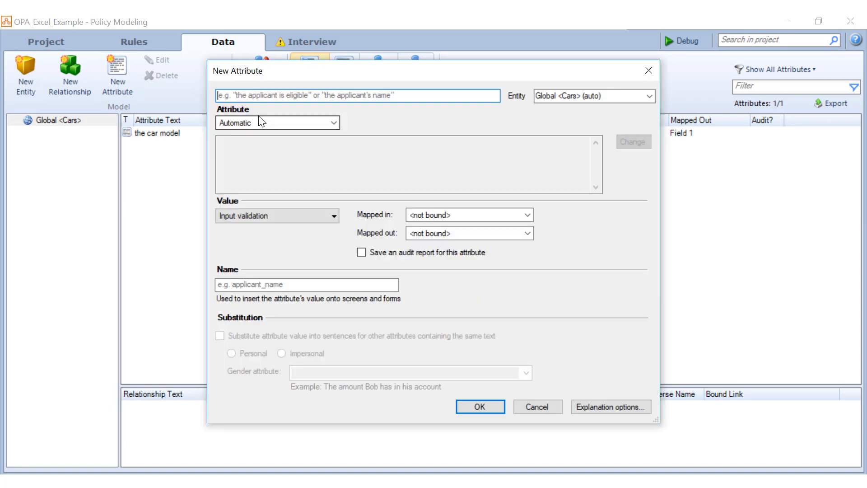
# Add number attribute 'the car engine size', mapped in and out to Field 2
pyautogui.write('the car engi')
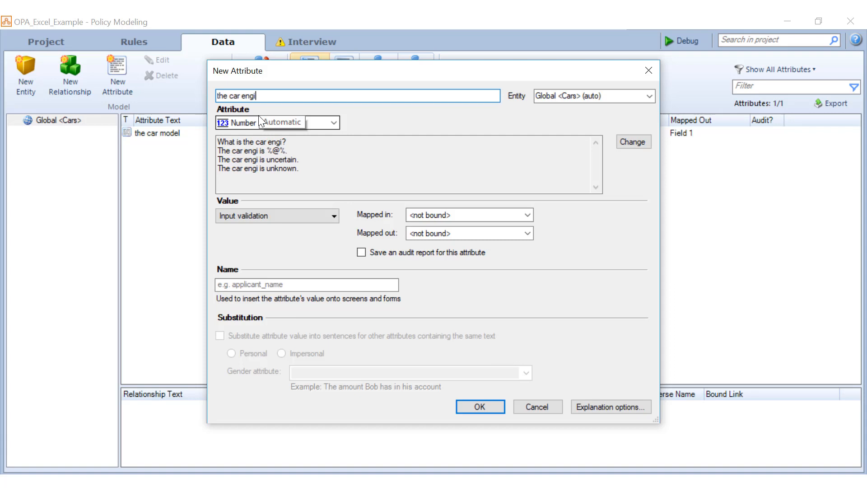
pyautogui.write('ne siz')
pyautogui.write('e')
pyautogui.press('Tab')
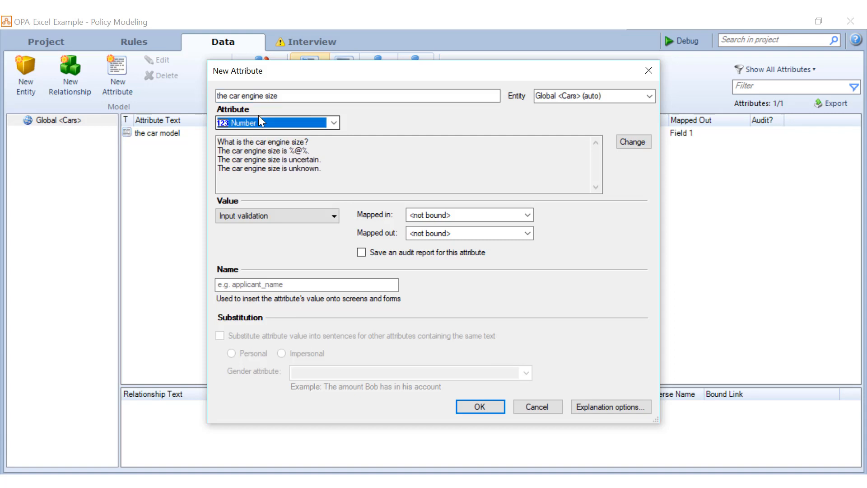
pyautogui.click(514, 232)
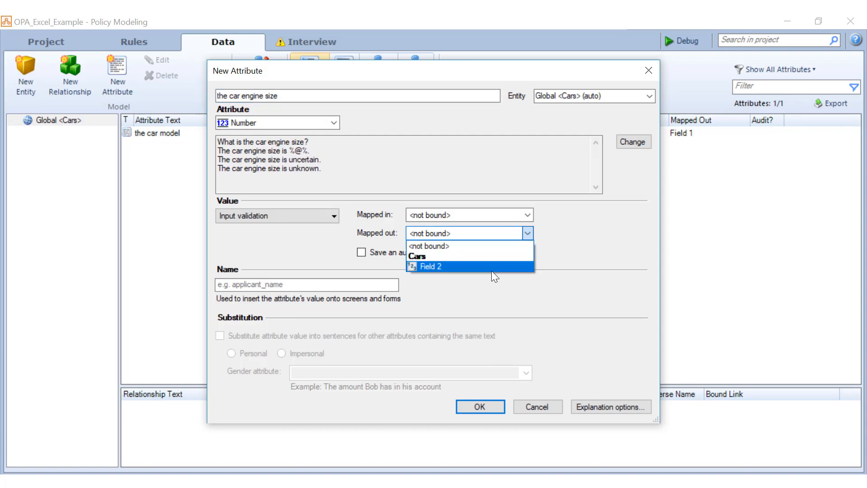
pyautogui.click(491, 267)
pyautogui.click(488, 220)
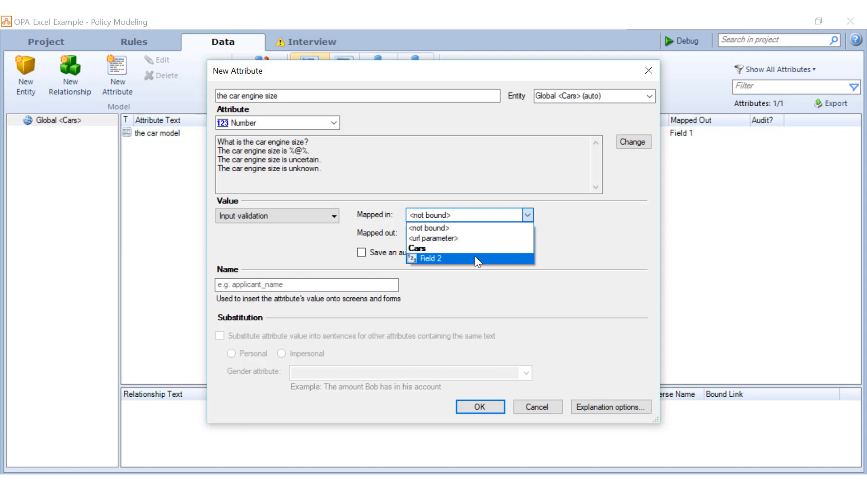
pyautogui.click(475, 256)
pyautogui.click(474, 406)
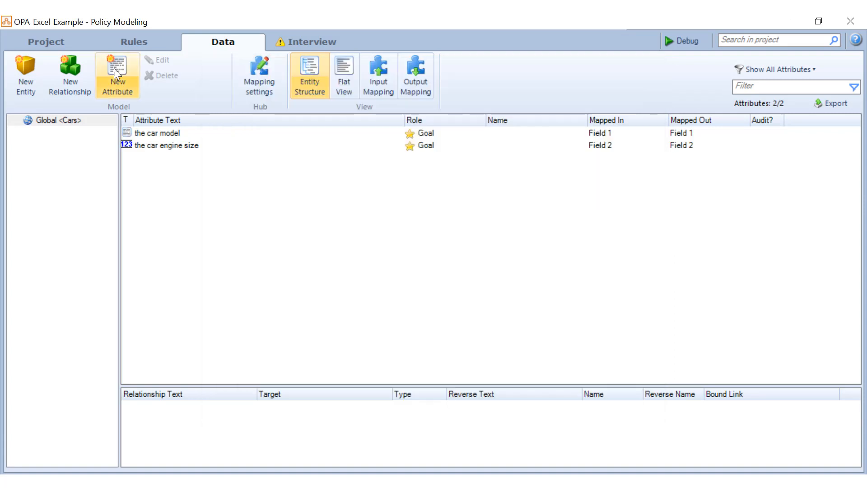
# Add date attribute 'the car purchase date', mapped in and out to Field 3
pyautogui.click(114, 69)
pyautogui.write('the car ')
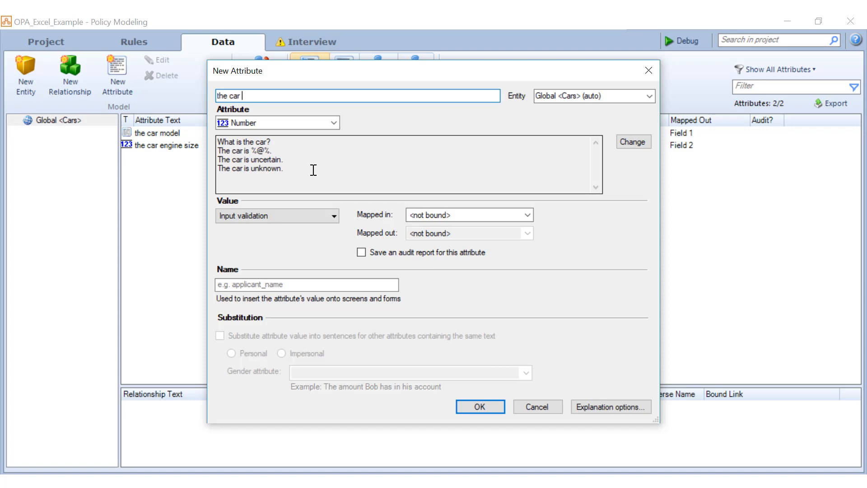
pyautogui.write('purchase date')
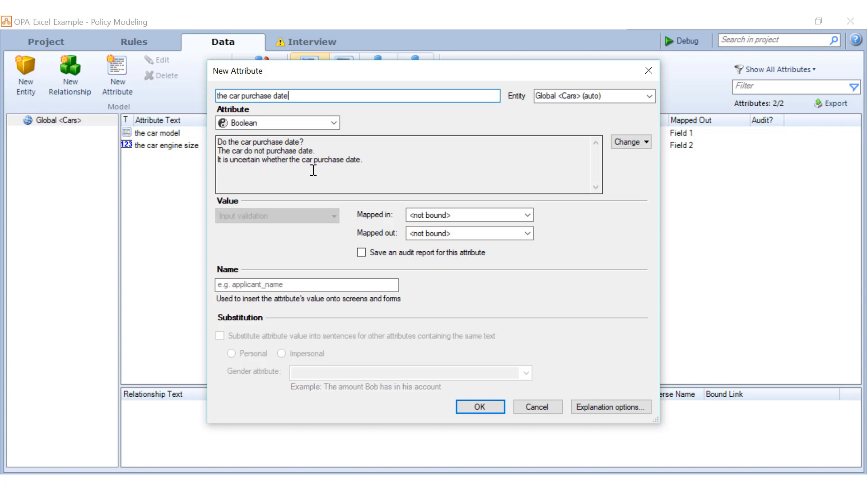
pyautogui.press('Tab')
pyautogui.press('d')
pyautogui.click(472, 215)
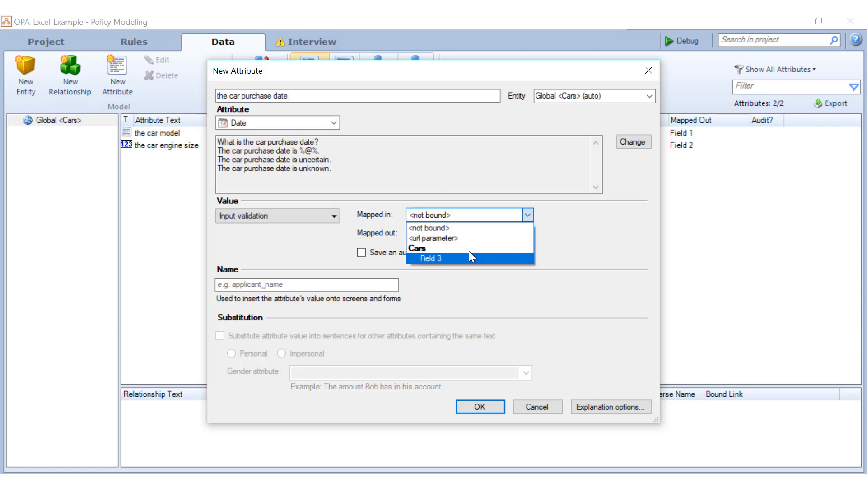
pyautogui.click(470, 256)
pyautogui.click(469, 233)
pyautogui.click(470, 243)
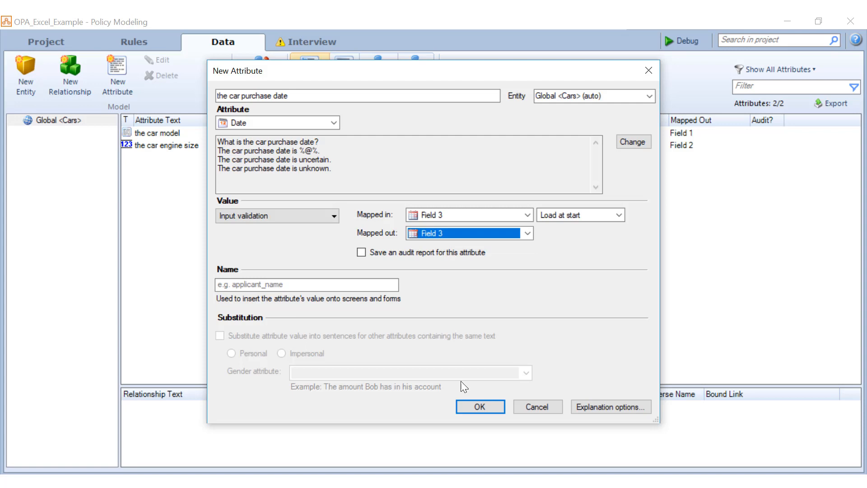
pyautogui.click(472, 406)
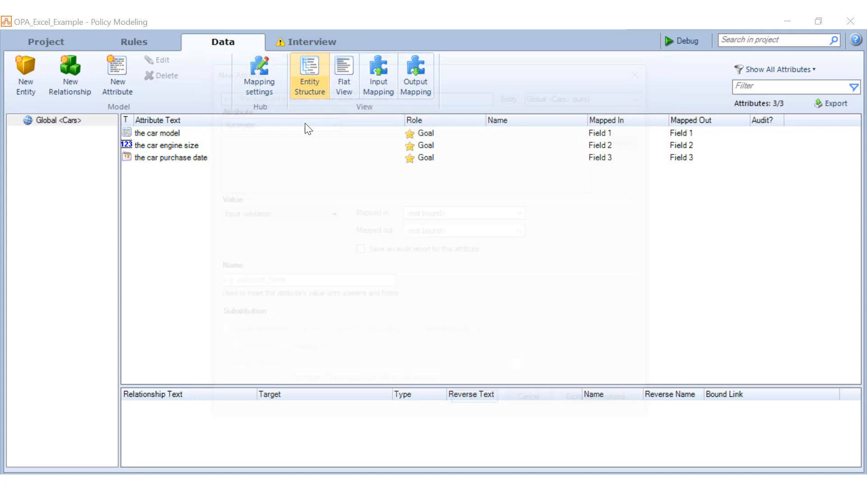
# Add boolean attribute 'the car is driveable', mapped in and out to Field 4
pyautogui.write('the car ')
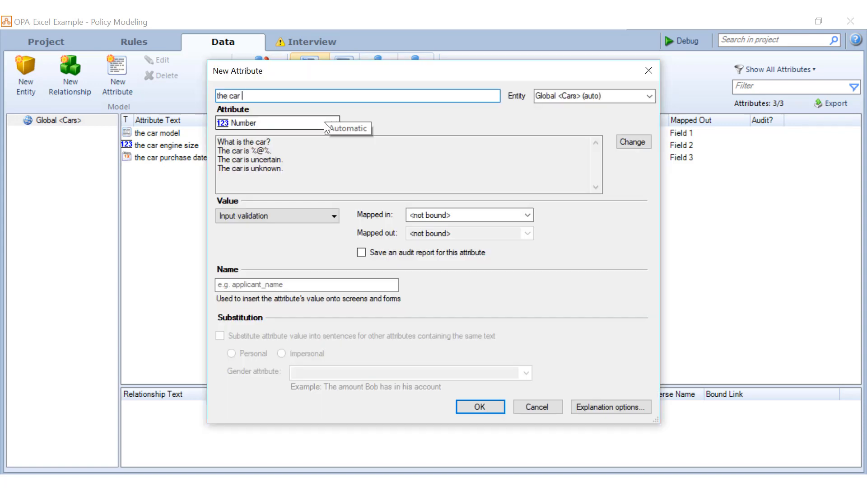
pyautogui.write('is drie')
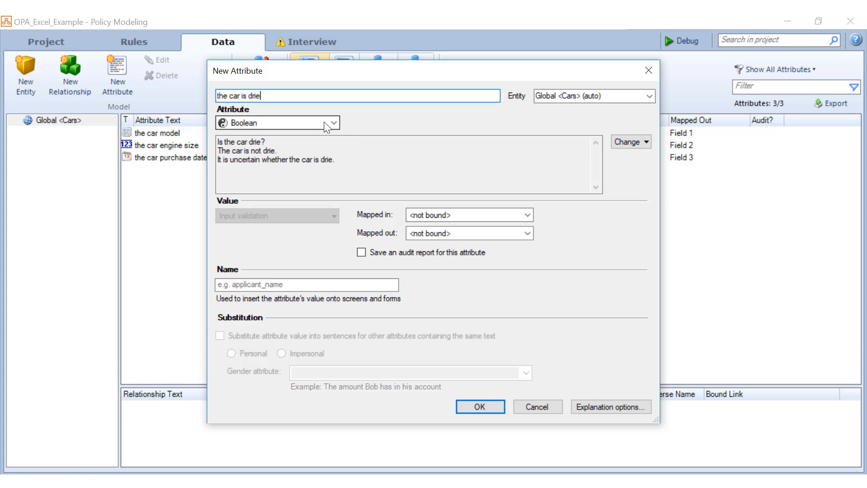
pyautogui.press('BackSpace')
pyautogui.write('veable')
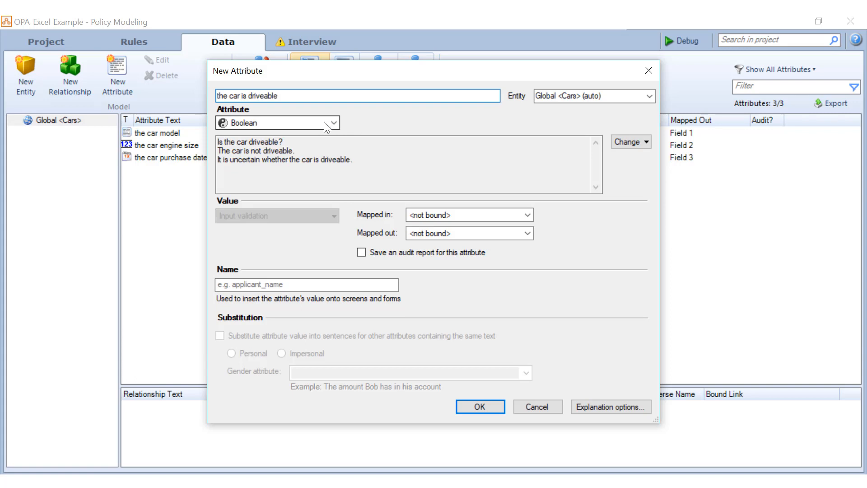
pyautogui.click(498, 216)
pyautogui.click(496, 257)
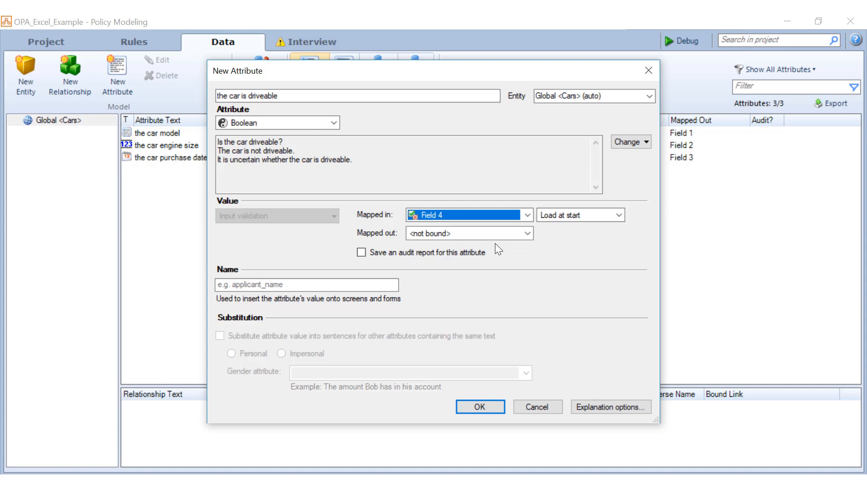
pyautogui.click(495, 236)
pyautogui.click(492, 269)
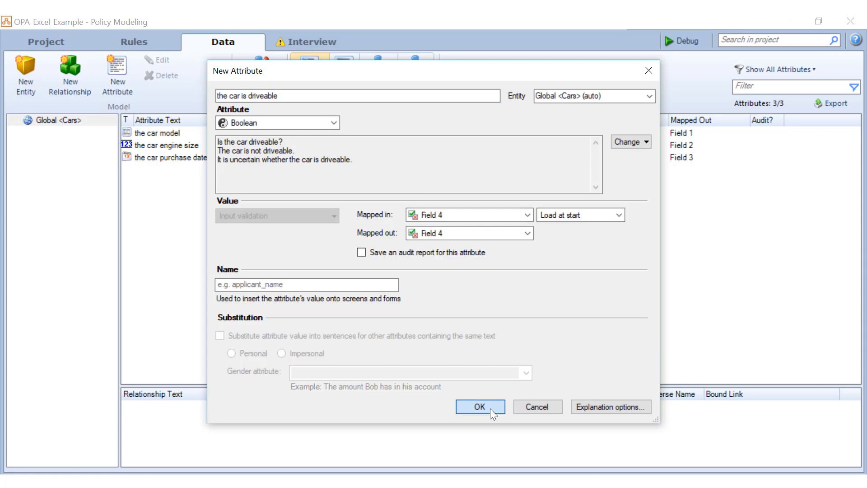
pyautogui.click(489, 408)
pyautogui.click(314, 44)
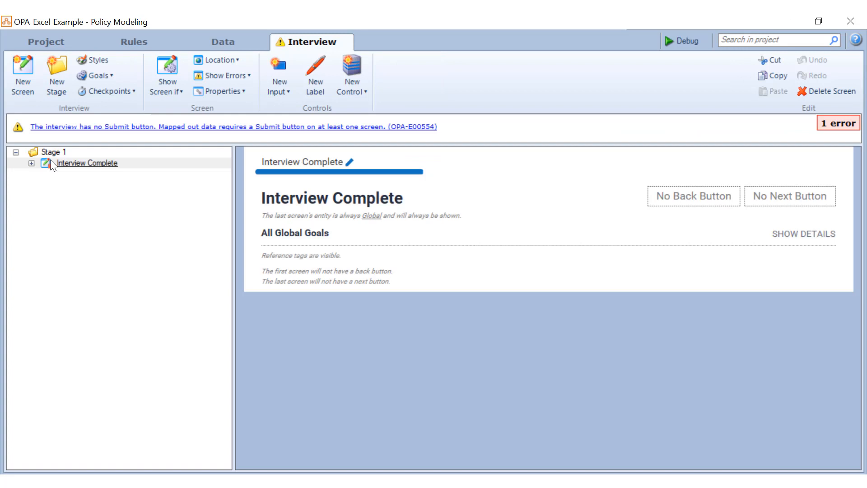
# Add a new screen to Stage 1 whose Next button submits the data
pyautogui.click(47, 152)
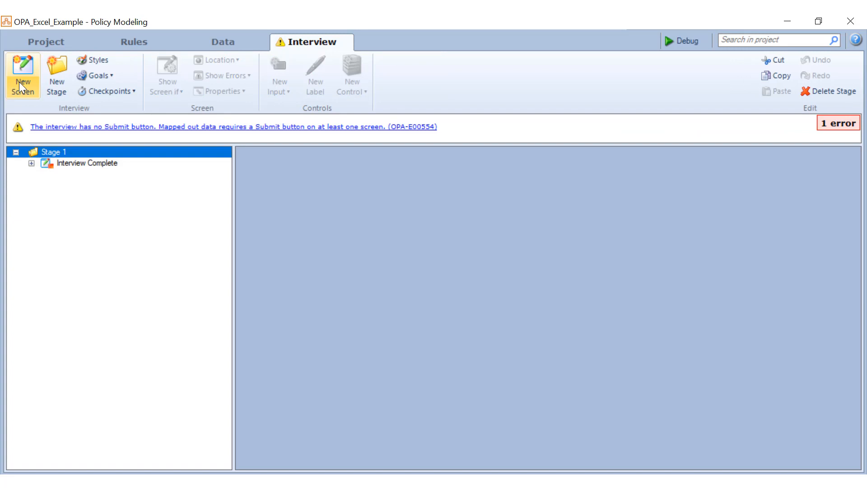
pyautogui.click(19, 83)
pyautogui.click(832, 200)
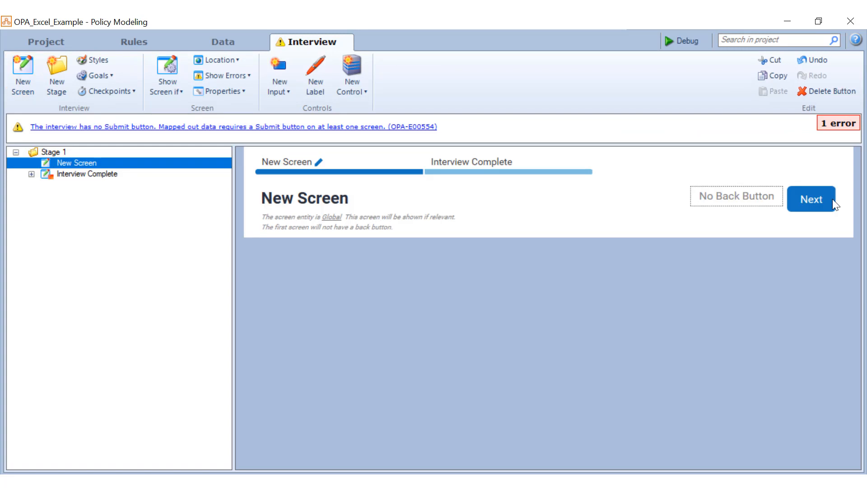
pyautogui.click(406, 62)
pyautogui.click(435, 109)
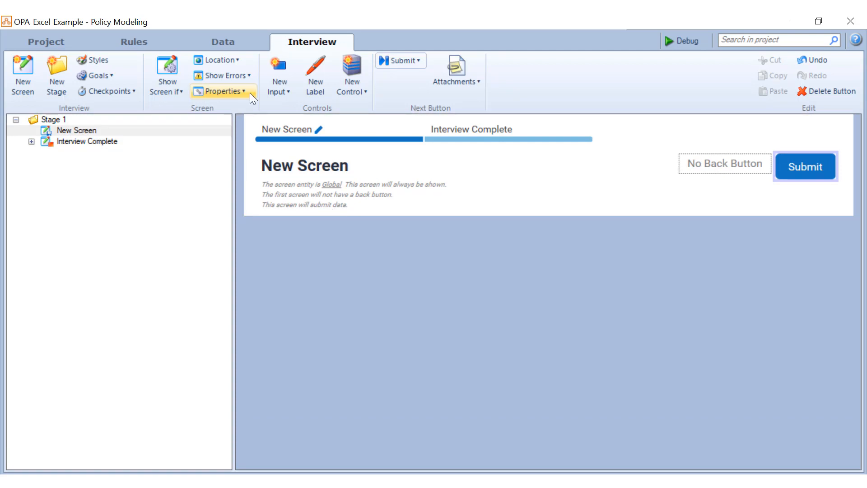
# Add the uncollected car attributes, car model through purchase date, as inputs on that screen
pyautogui.click(279, 81)
pyautogui.click(89, 144)
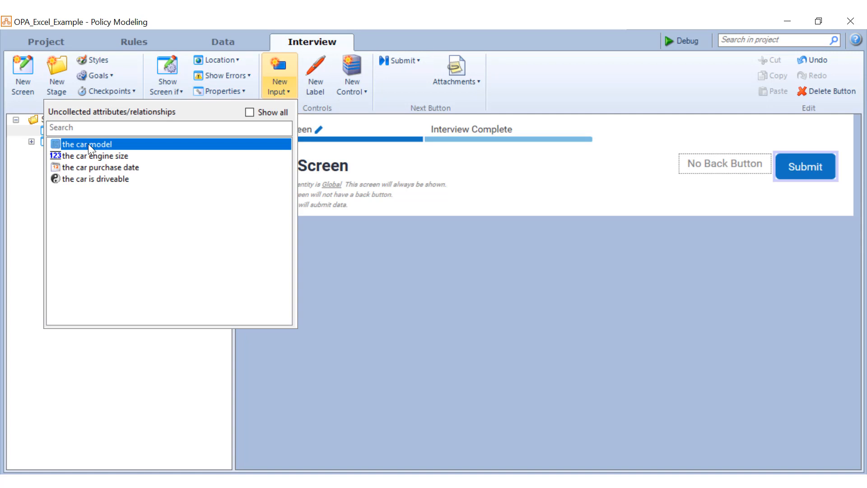
pyautogui.click(88, 144)
pyautogui.click(88, 144)
pyautogui.click(88, 144)
pyautogui.click(89, 144)
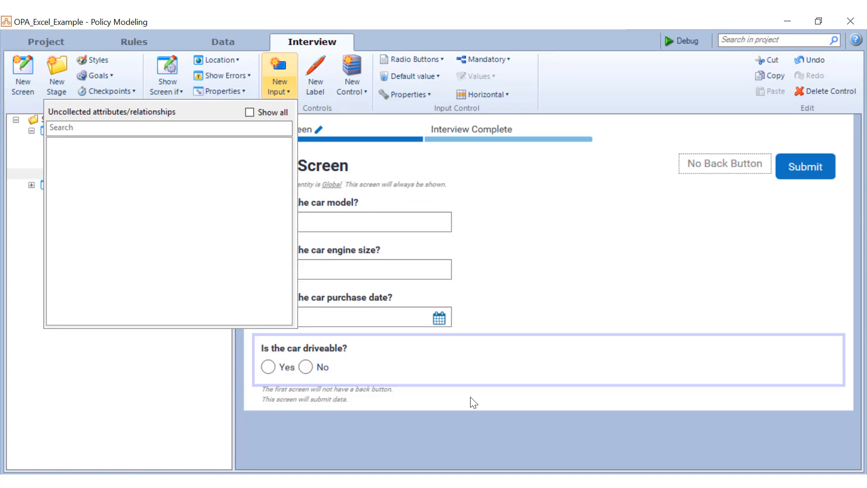
pyautogui.click(473, 402)
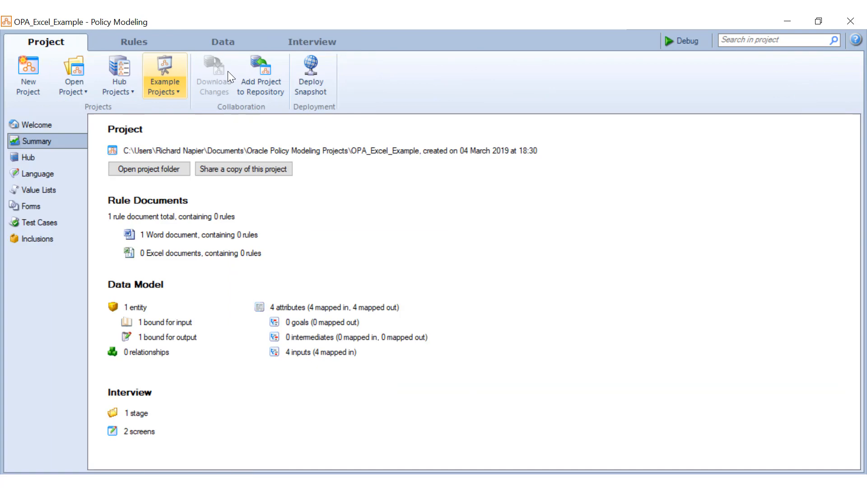
# Deploy a snapshot of OPA_Excel_Example to the hub in Default Collection and copy the interview link
pyautogui.click(328, 67)
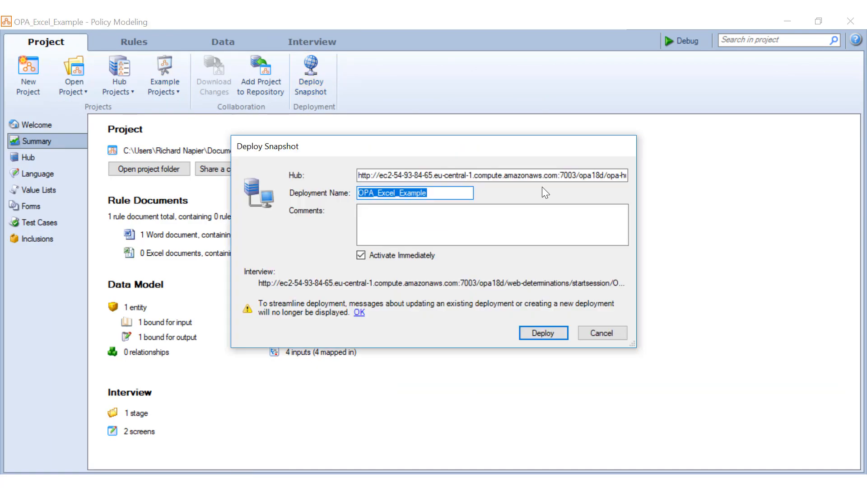
pyautogui.doubleClick(549, 177)
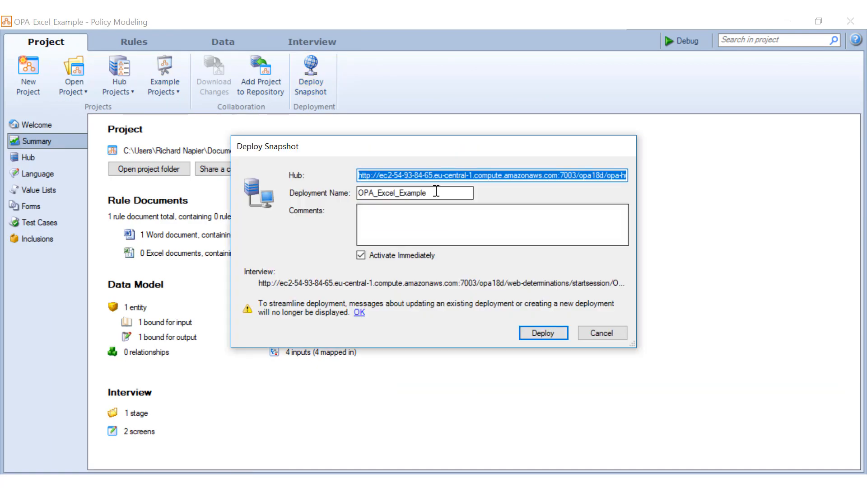
pyautogui.click(538, 337)
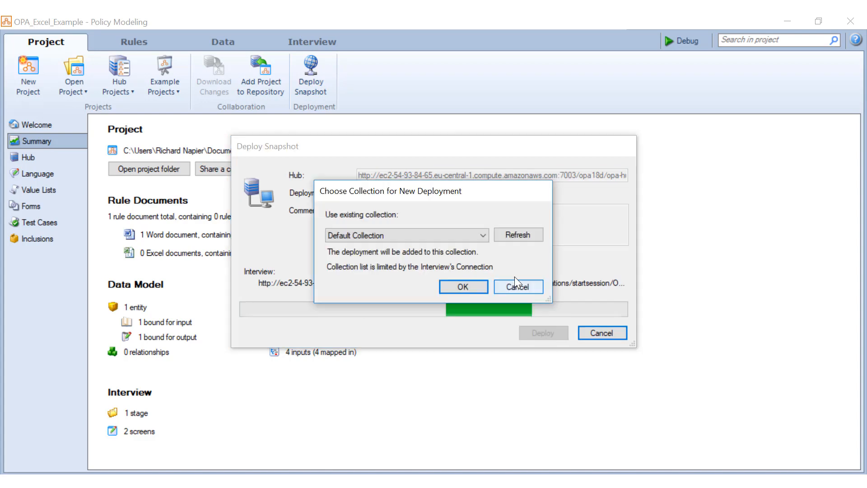
pyautogui.click(470, 288)
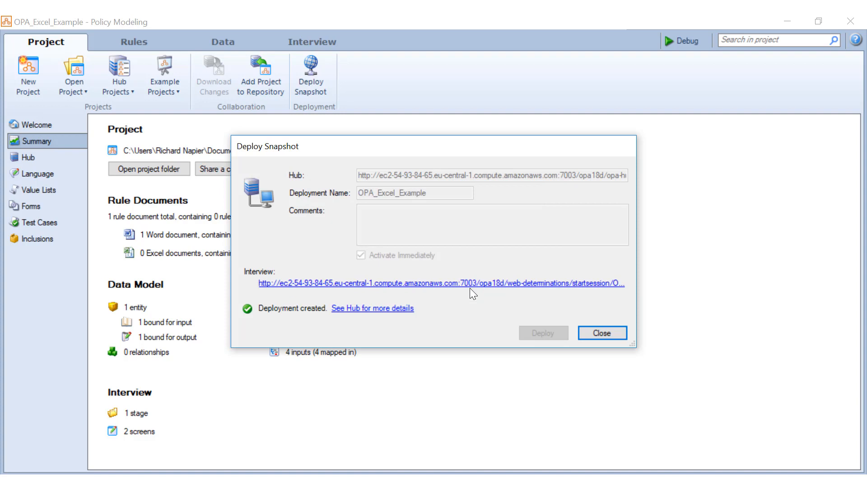
pyautogui.rightClick(493, 287)
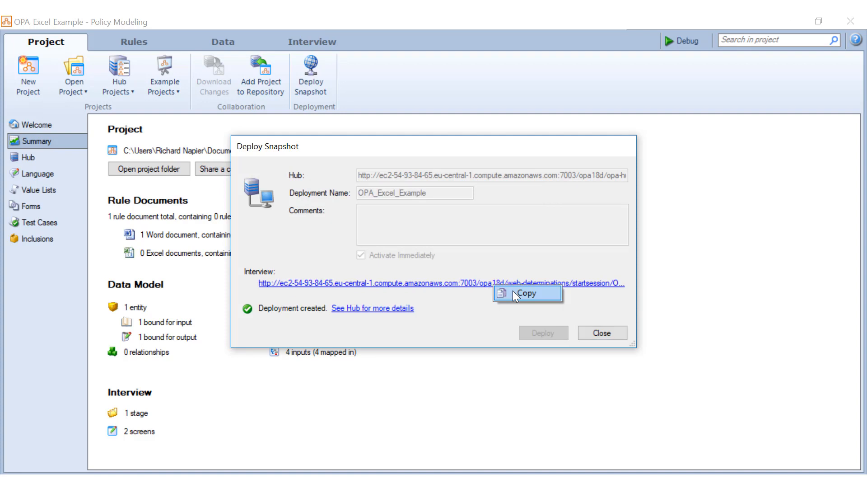
pyautogui.click(524, 293)
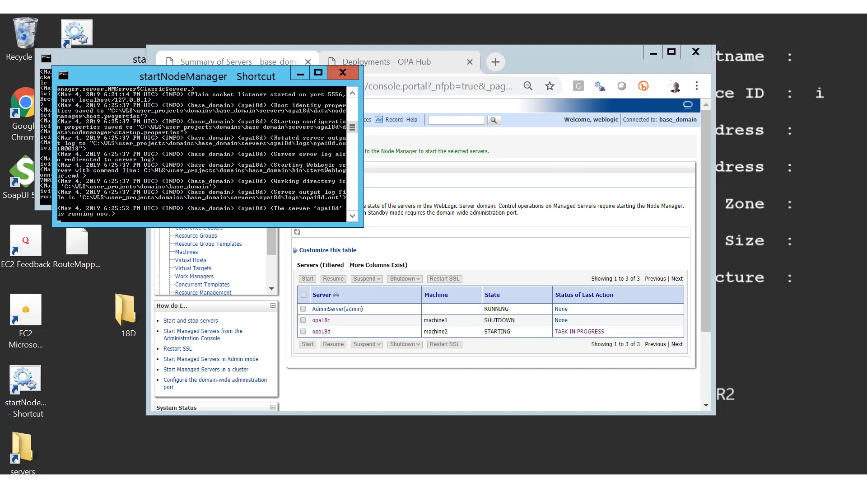
# Browse to the C:\temp folder on Local Disk (C:)
pyautogui.press('super+e')
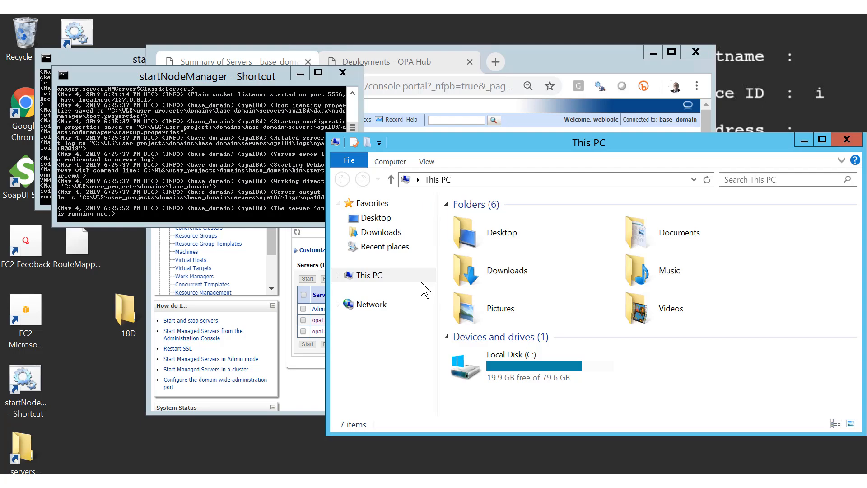
pyautogui.click(547, 377)
pyautogui.doubleClick(546, 377)
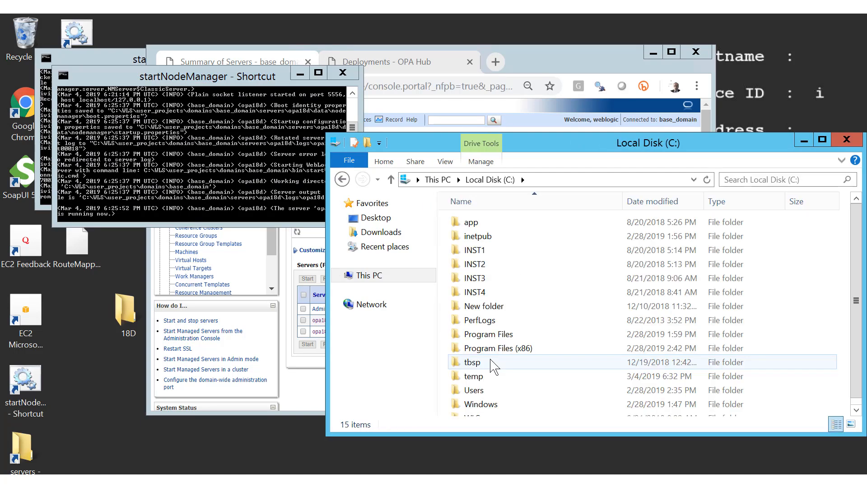
pyautogui.doubleClick(494, 376)
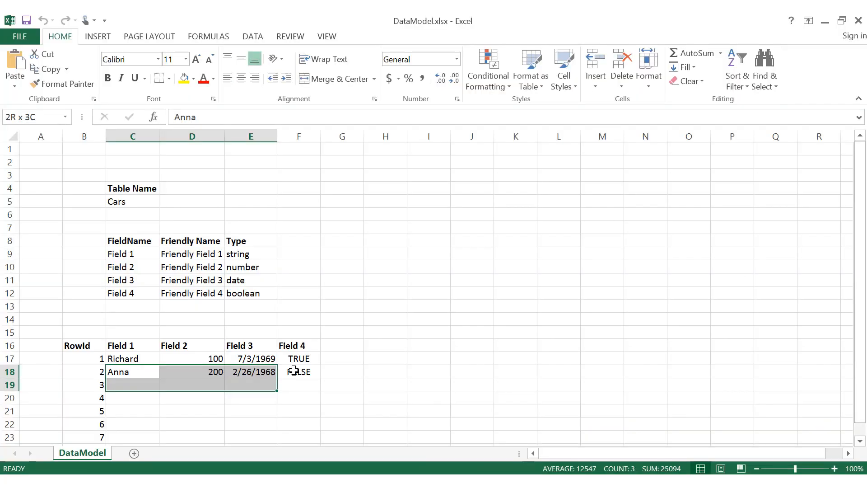
# Select the second Cars row C18:F18, then close the DataModel workbook
pyautogui.moveTo(294, 370); pyautogui.dragTo(298, 371)
pyautogui.click(123, 374)
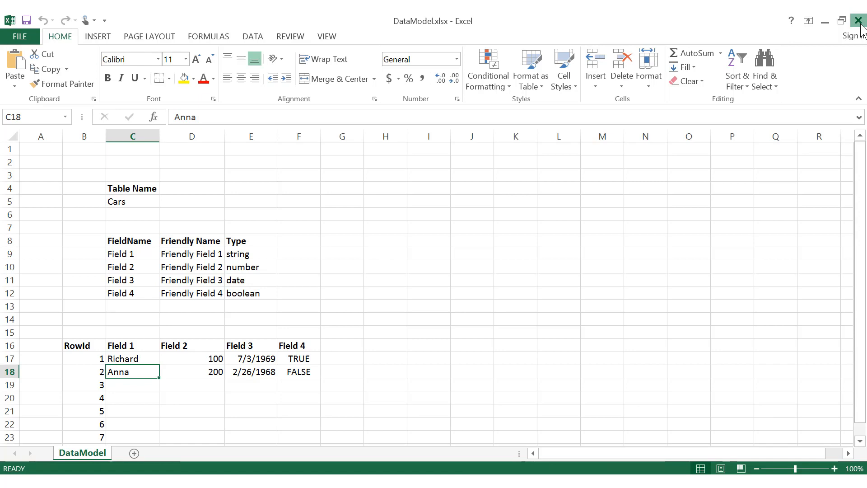
pyautogui.click(858, 22)
# Review running processes in Task Manager's detailed view, then close it
pyautogui.hotkey('ctrl', 'shift', 'Escape')
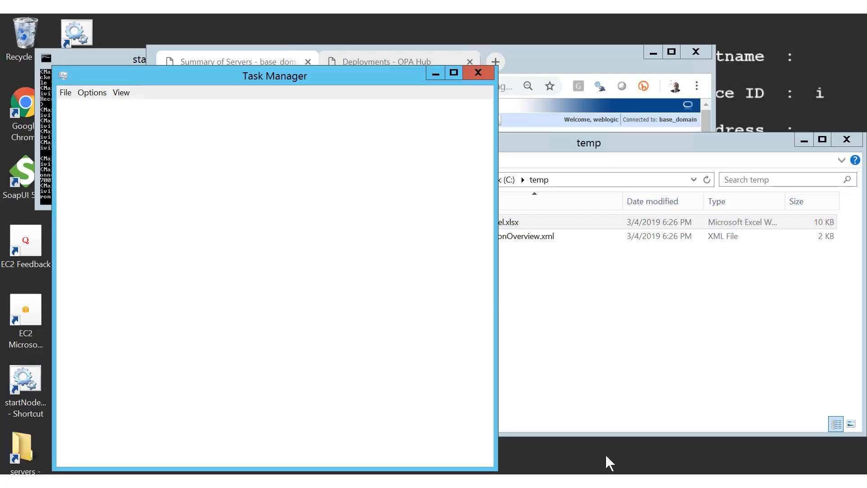
pyautogui.click(188, 108)
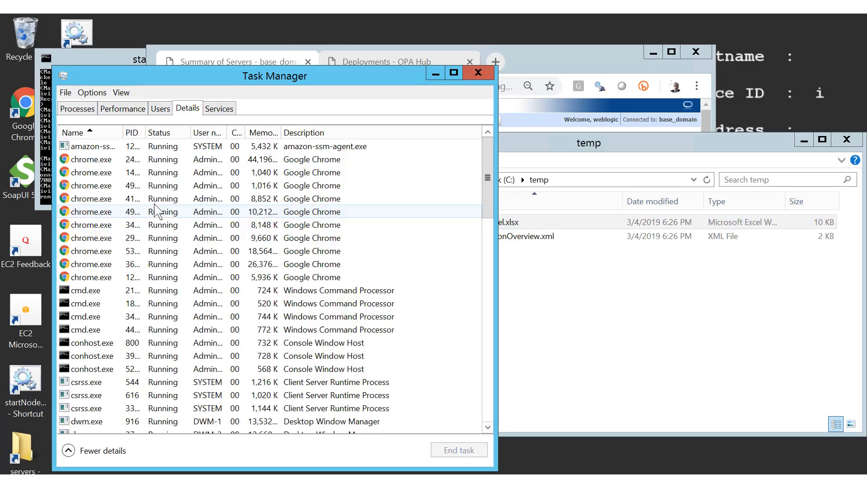
pyautogui.scroll(-6, 156, 211)
pyautogui.click(479, 74)
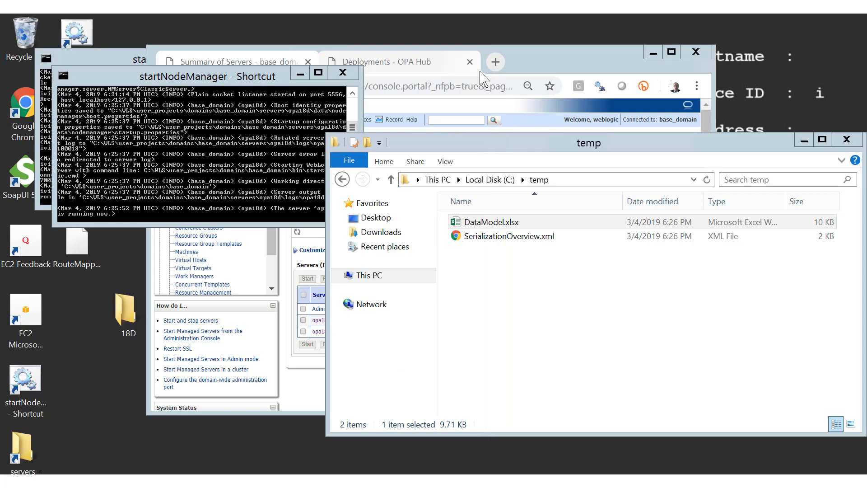
# Copy the deployed interview link from Policy Modeling
pyautogui.click(614, 26)
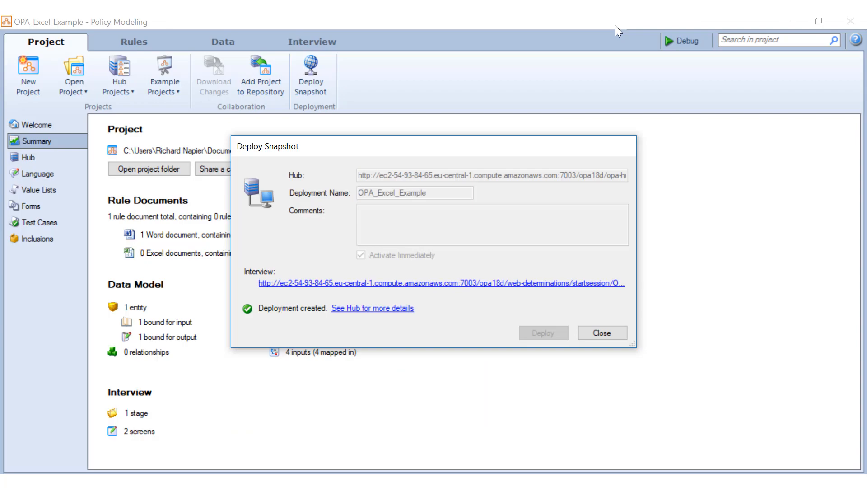
pyautogui.rightClick(593, 288)
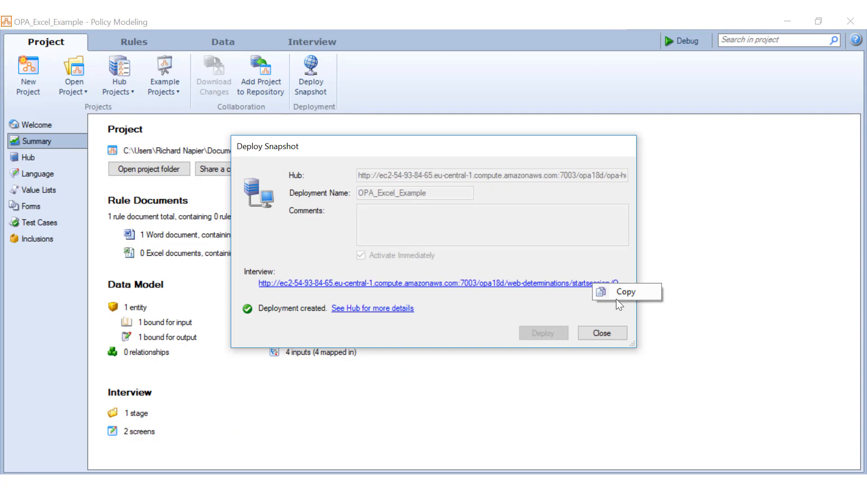
pyautogui.click(617, 298)
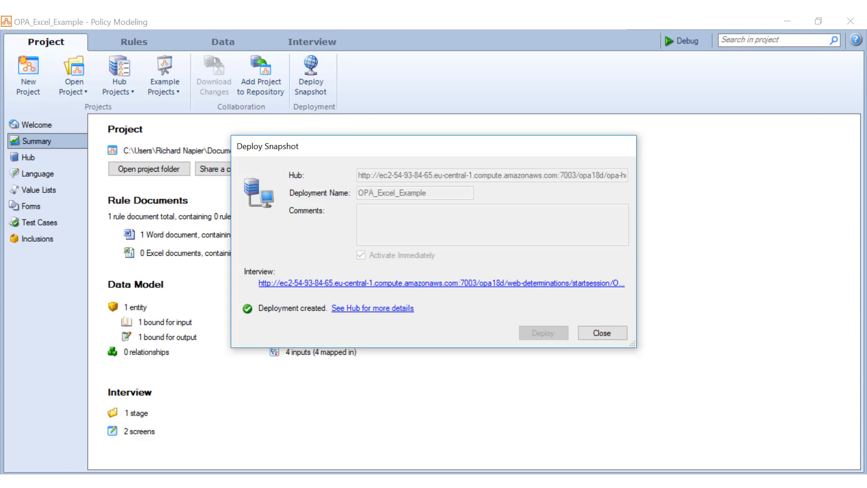
# Load the interview in a new Chrome window with ?ID=2 appended to the URL
pyautogui.rightClick(117, 482)
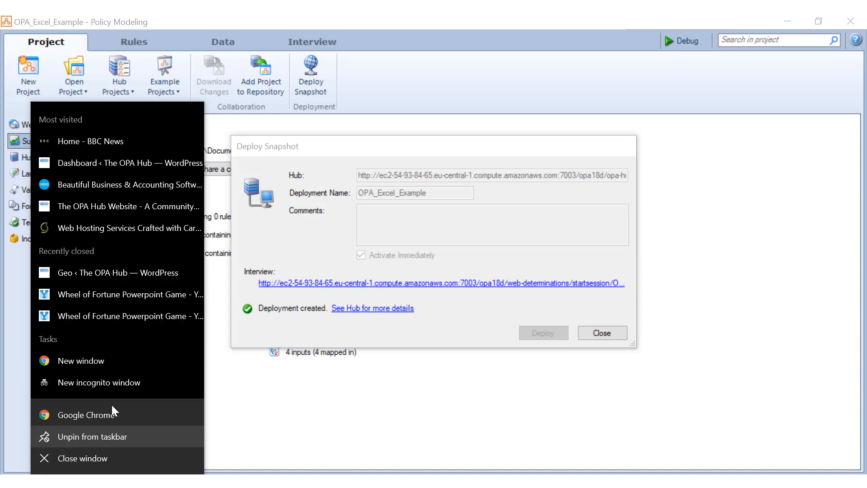
pyautogui.click(108, 359)
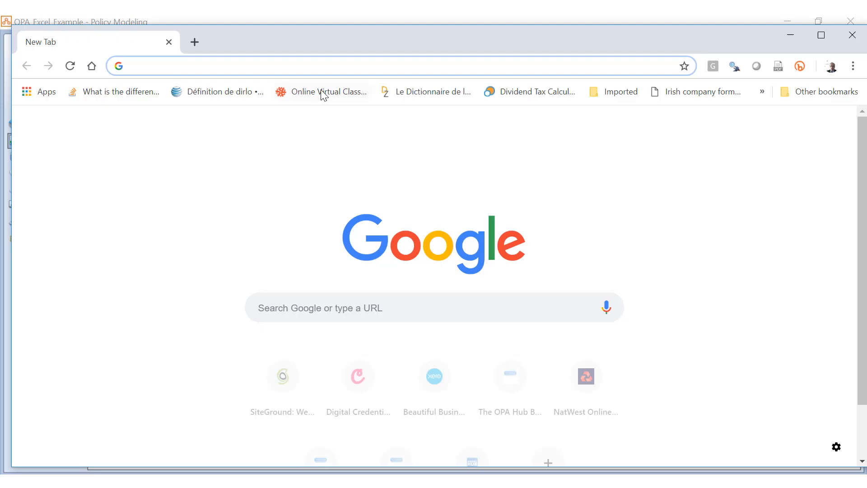
pyautogui.write('http://ec2-54-93-84-65.eu-central-1.compute.amazonaws.com:7003/opa18d/web-determinations/startsession/OPA_Excel_Example')
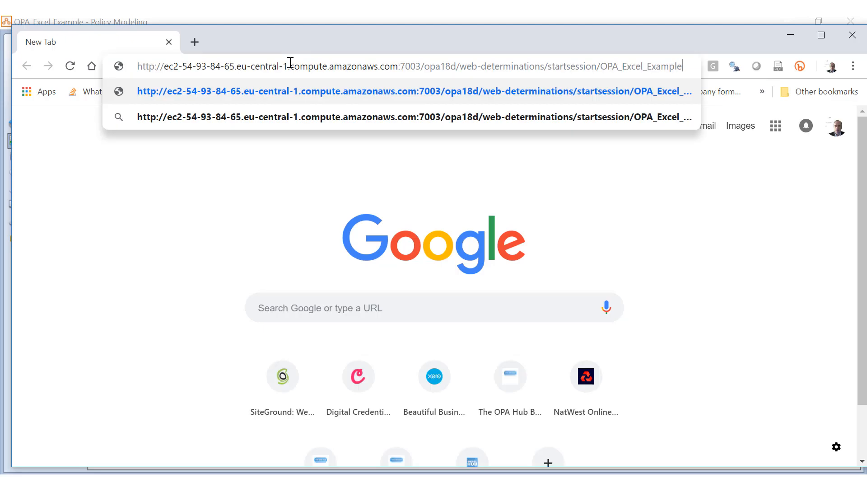
pyautogui.write('?')
pyautogui.write('l')
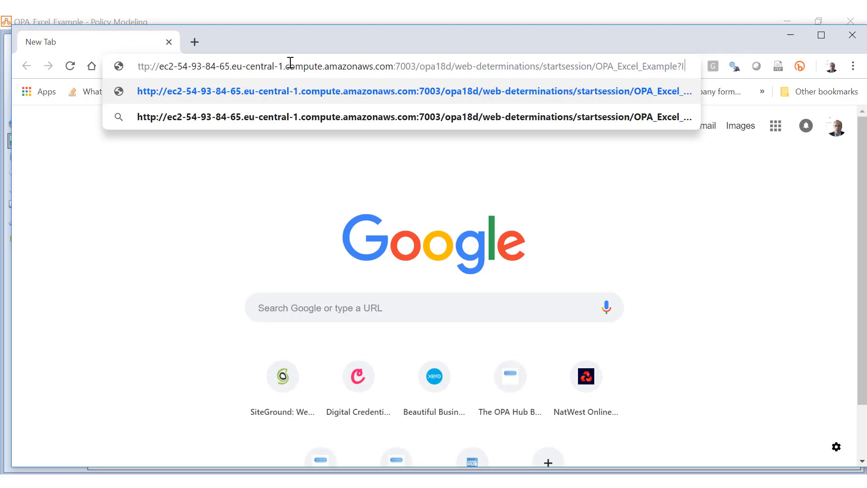
pyautogui.write('D=2')
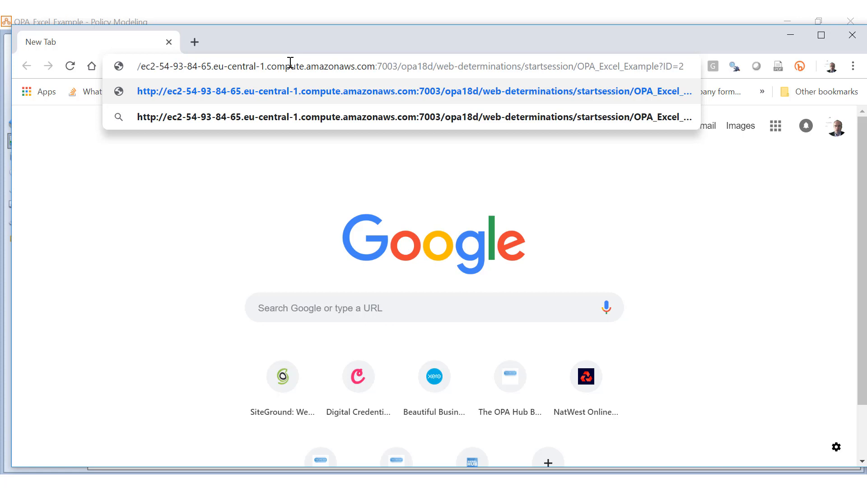
pyautogui.press('Return')
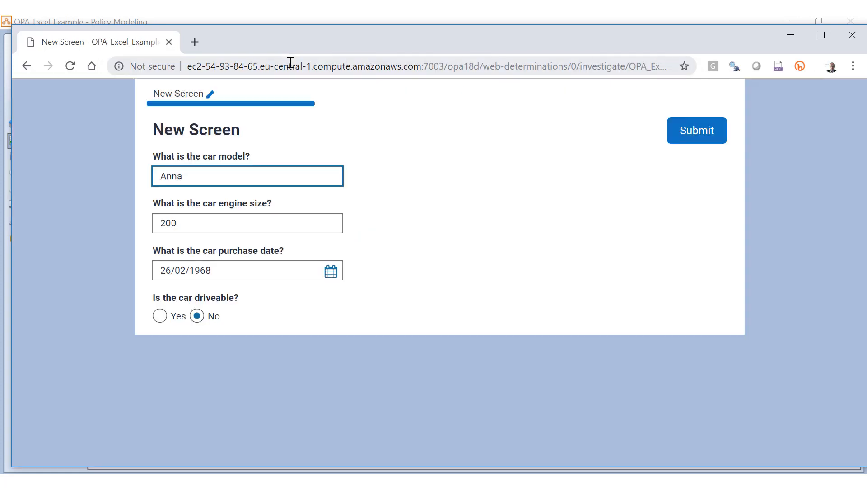
# Change engine size to 1500, set driveable to Yes, submit, and close the interview tab
pyautogui.press('Tab')
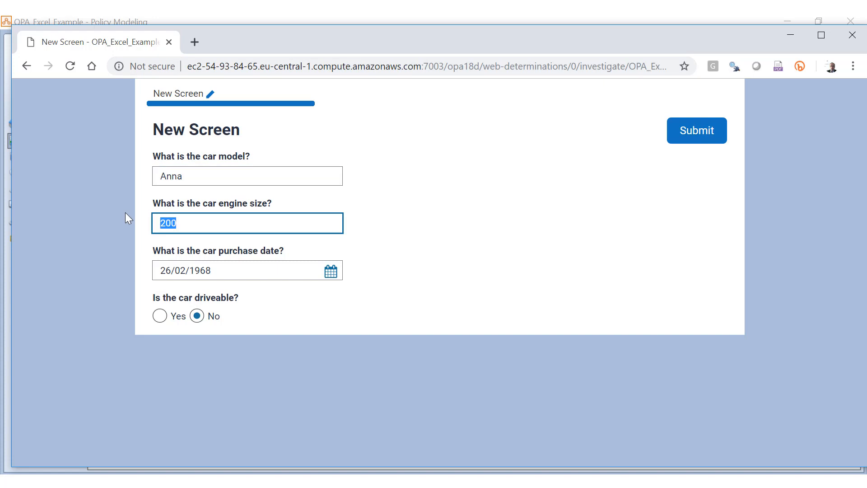
pyautogui.write('1500')
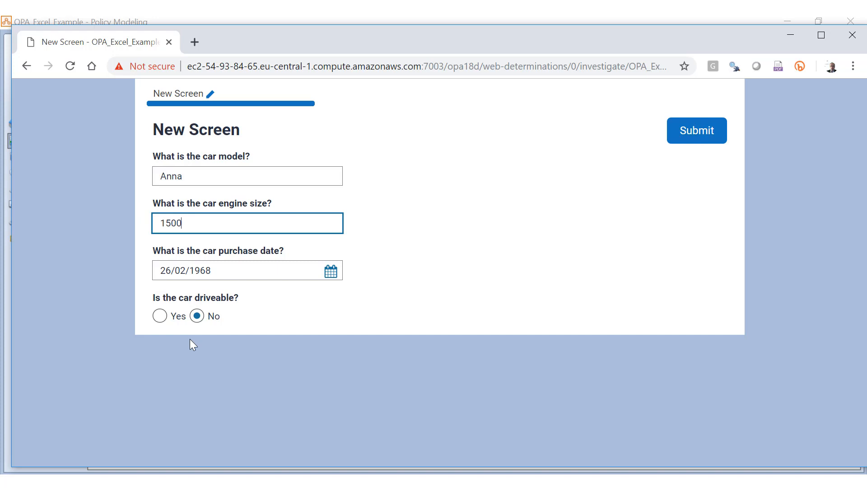
pyautogui.click(160, 316)
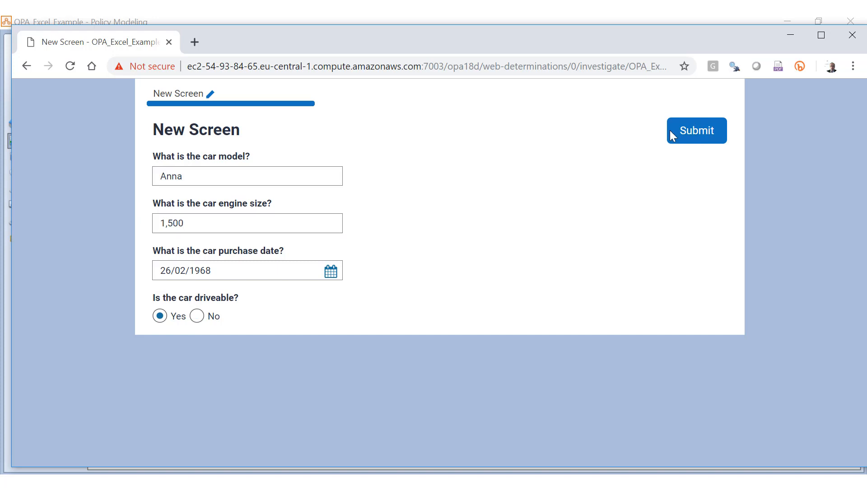
pyautogui.click(701, 132)
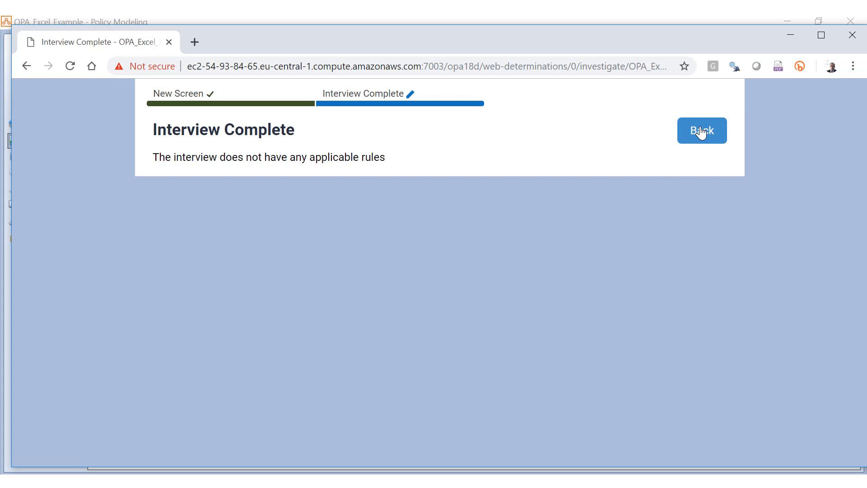
pyautogui.click(169, 42)
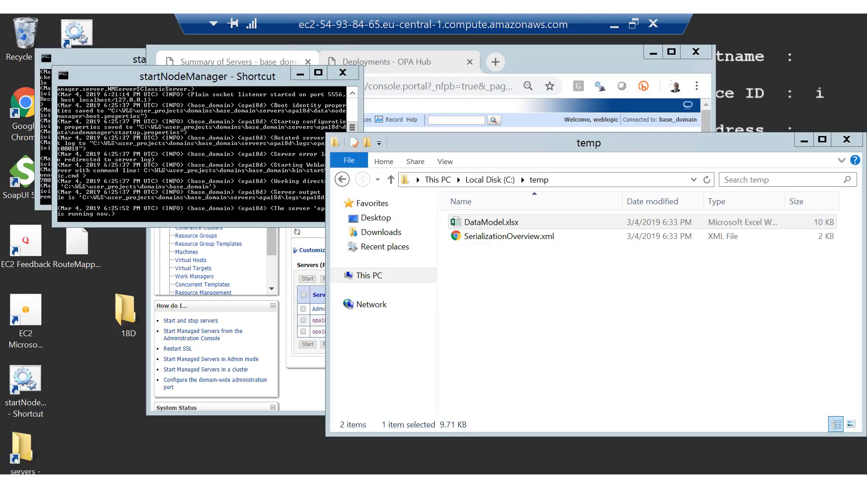
pyautogui.doubleClick(512, 223)
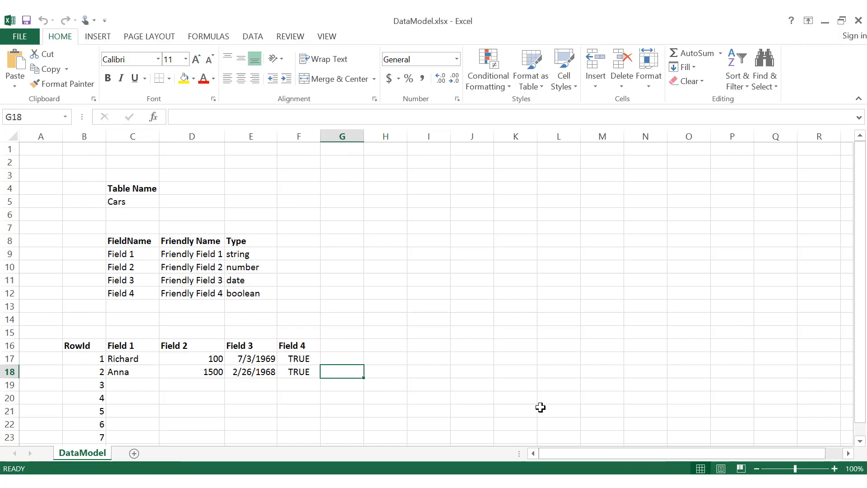
pyautogui.click(208, 372)
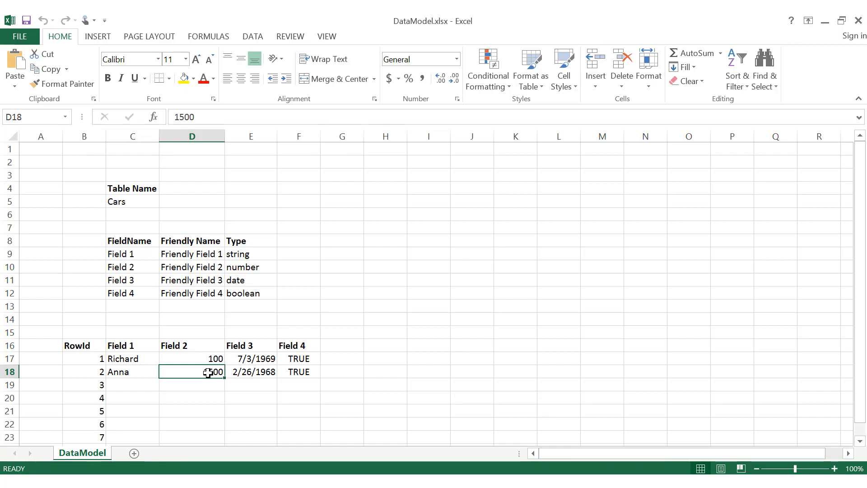
pyautogui.click(305, 368)
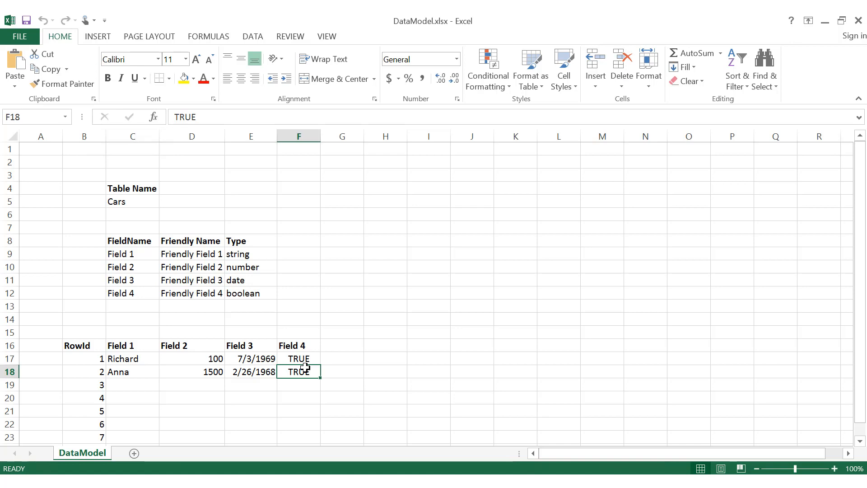
pyautogui.moveTo(863, 21)
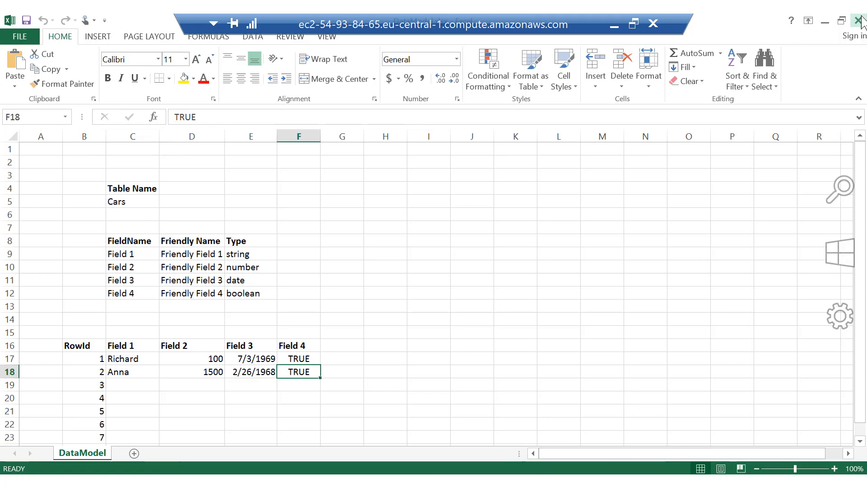
pyautogui.click(861, 20)
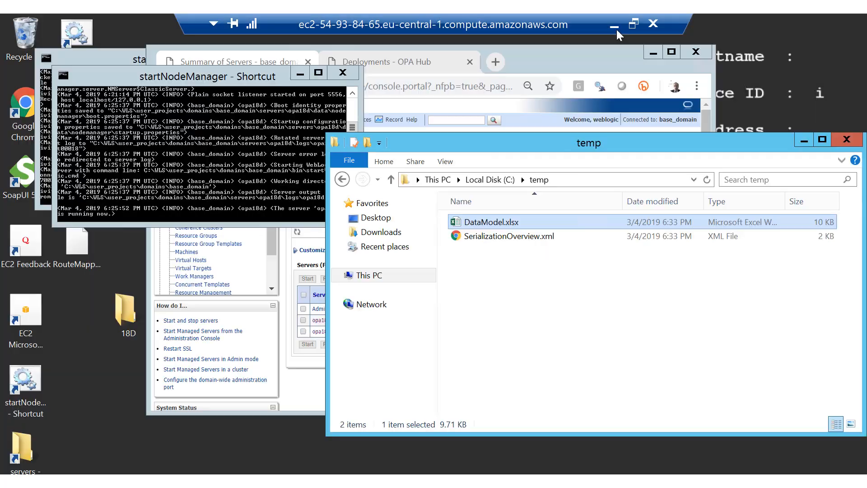